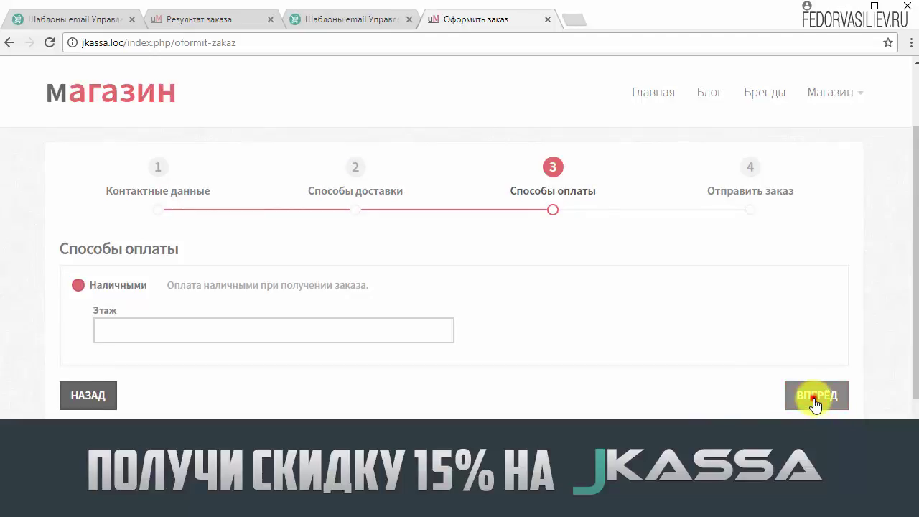
Proceed from the payment methods to the order summary, review it, submit the order and dismiss the alert
left_click(814, 400)
scroll(496, 306, "down", 5)
scroll(429, 332, "down", 2)
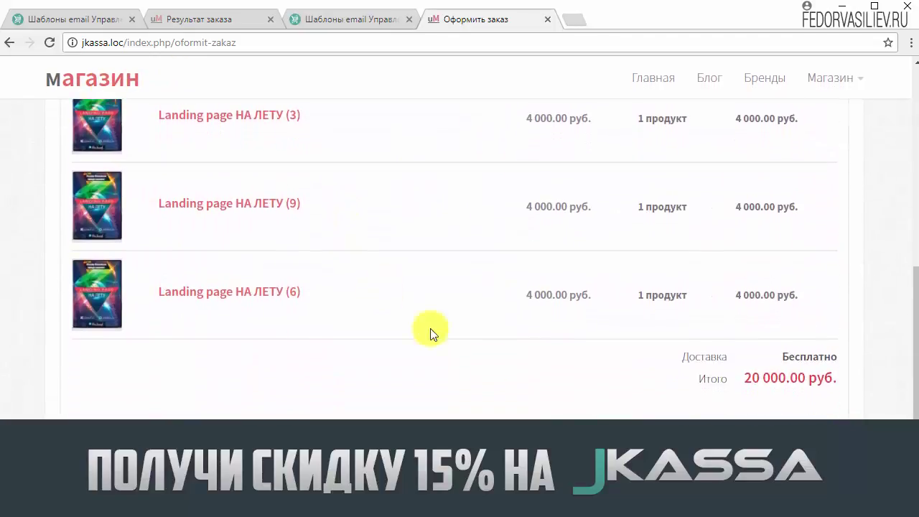
scroll(484, 375, "up", 6)
scroll(313, 208, "down", 6)
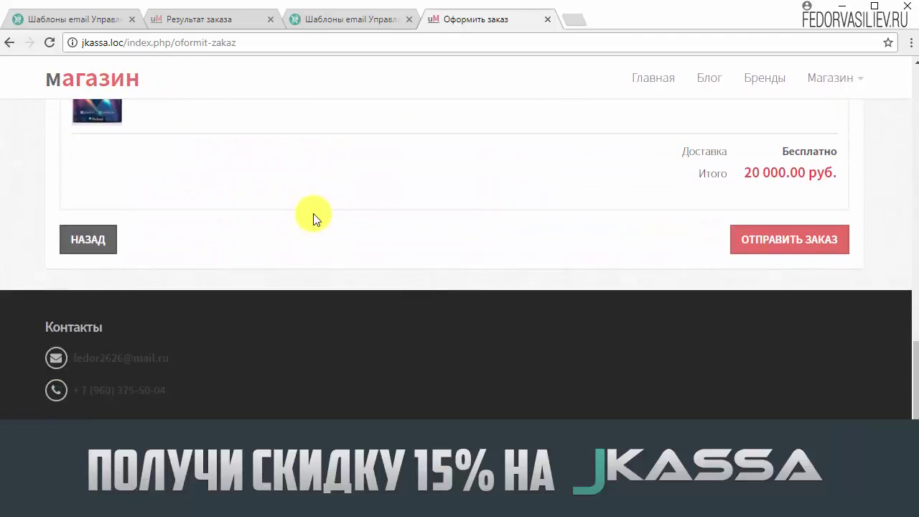
left_click(778, 246)
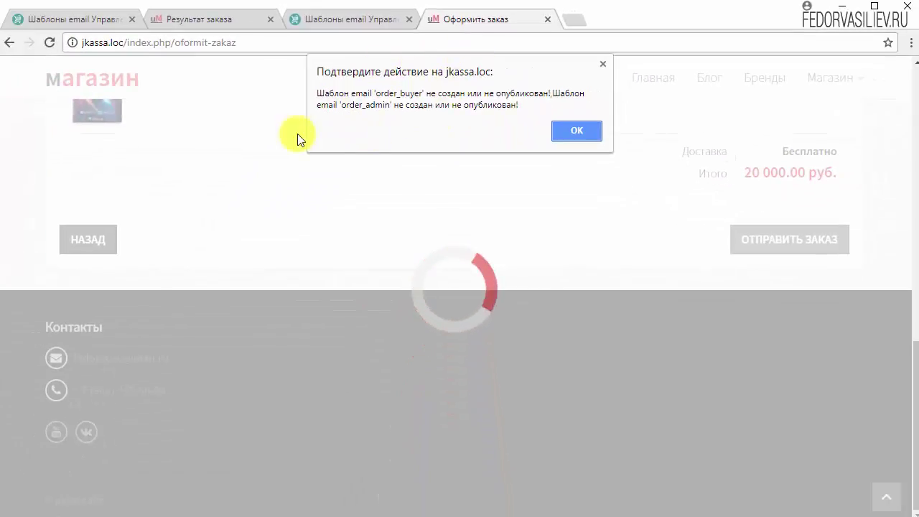
left_click(562, 132)
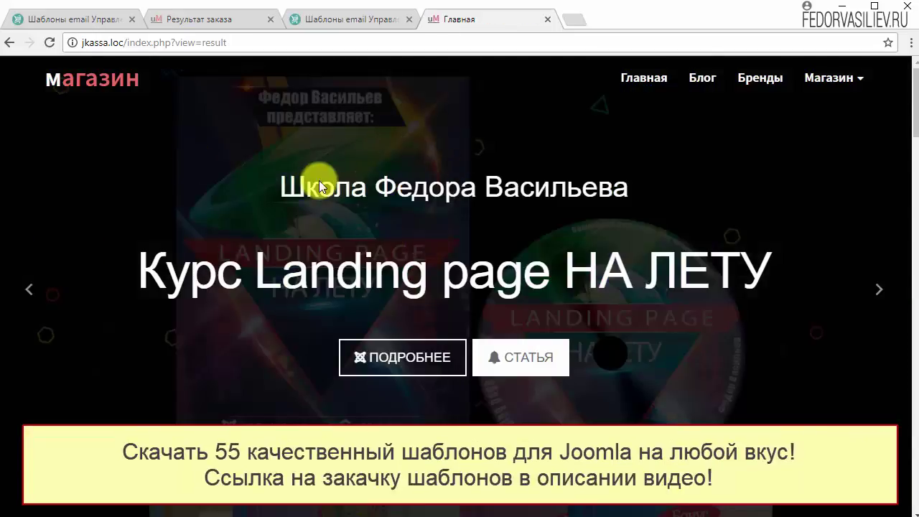
Examine the order result page: its address, the new-order status text, the order, buyer and delivery data, and the product list
left_click(142, 42)
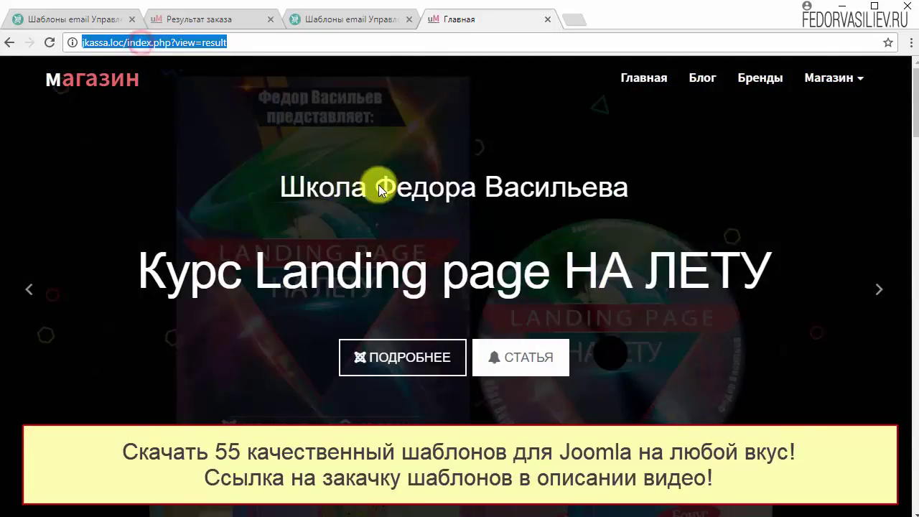
scroll(380, 190, "down", 10)
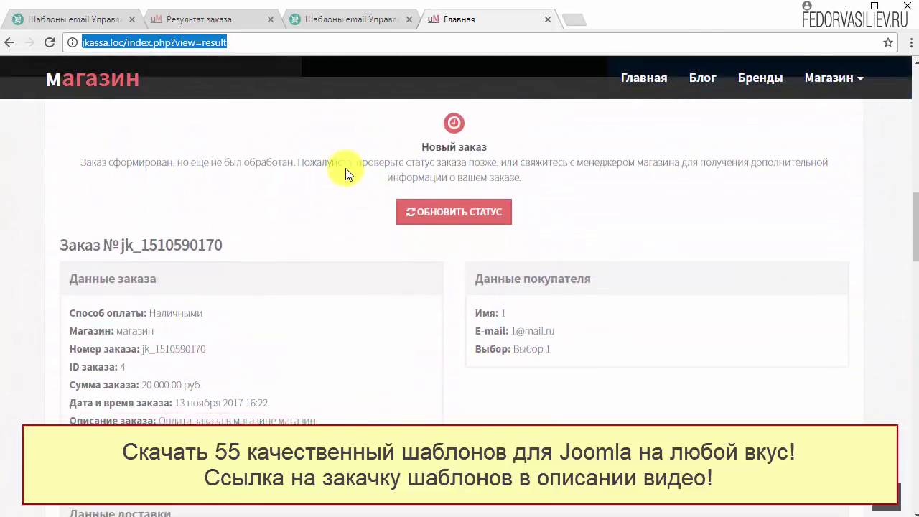
scroll(356, 185, "up", 1)
left_click_drag(367, 196, 572, 231)
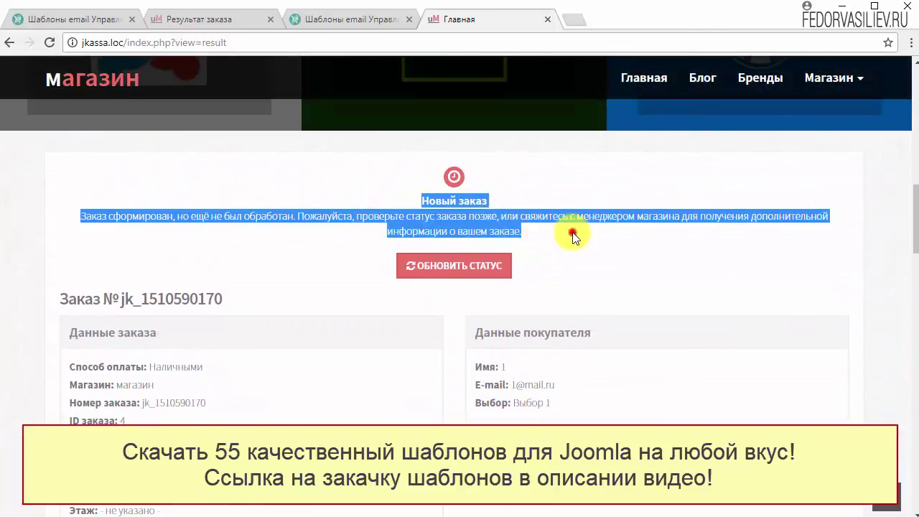
left_click(572, 232)
scroll(598, 235, "down", 4)
scroll(600, 238, "down", 5)
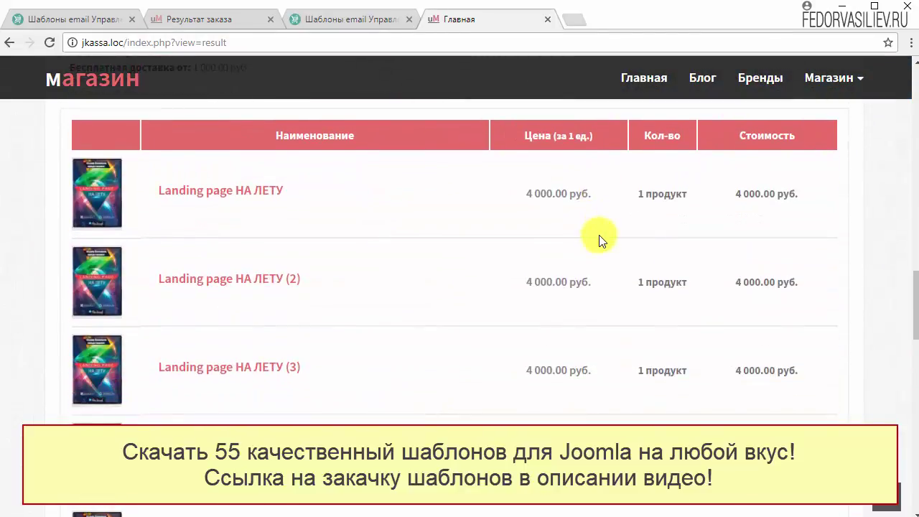
scroll(600, 240, "up", 9)
scroll(284, 384, "up", 8)
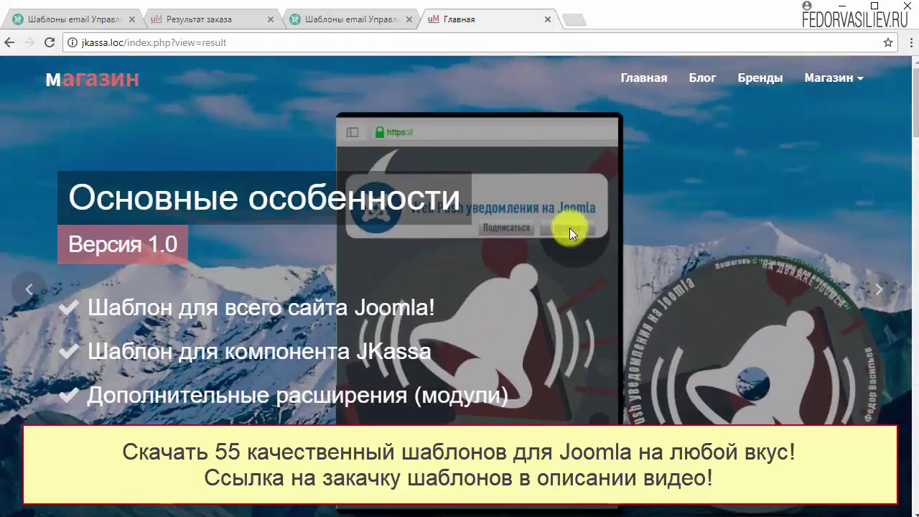
scroll(789, 264, "down", 4)
scroll(757, 253, "down", 10)
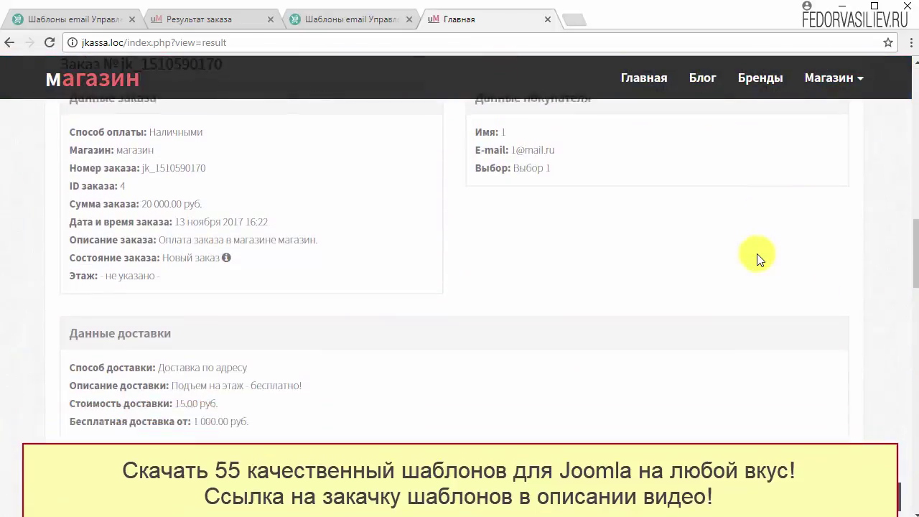
scroll(442, 184, "up", 4)
scroll(481, 283, "up", 2)
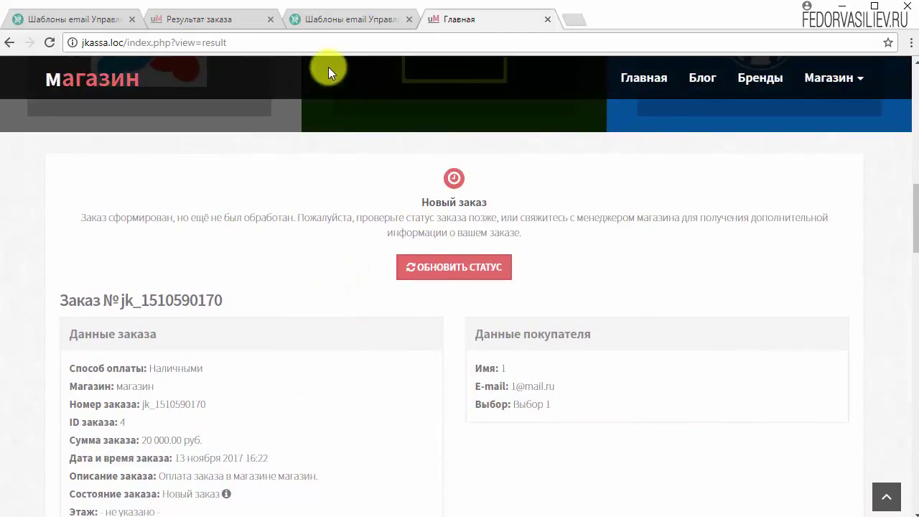
Switch to the shop administration and open the email templates list of the JKASSA component
left_click(321, 31)
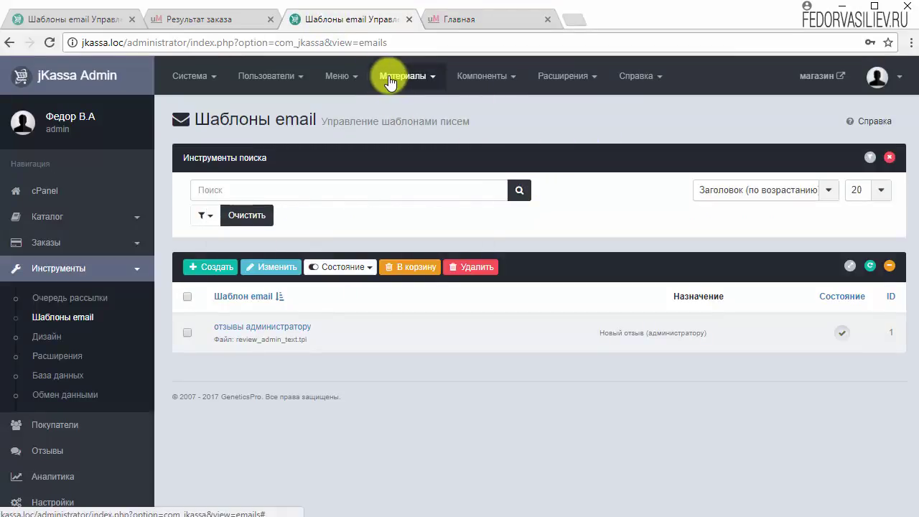
mouse_move(477, 75)
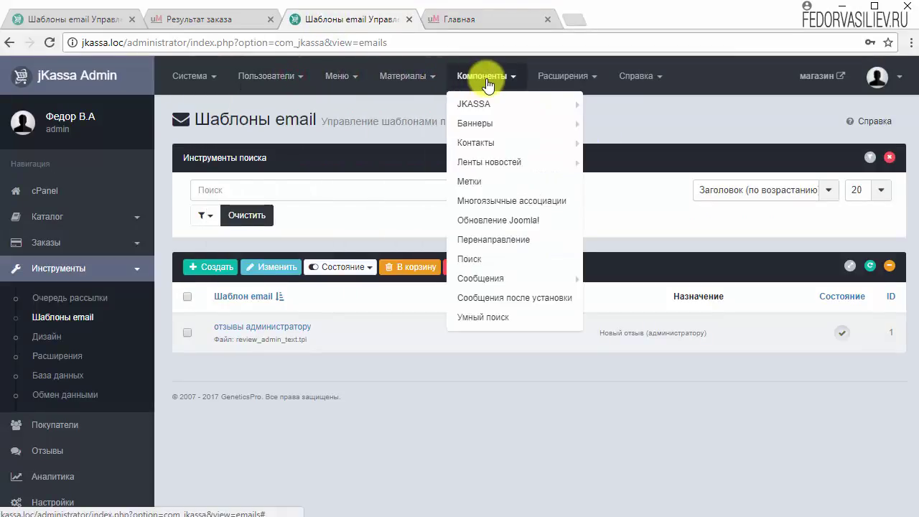
left_click(468, 111)
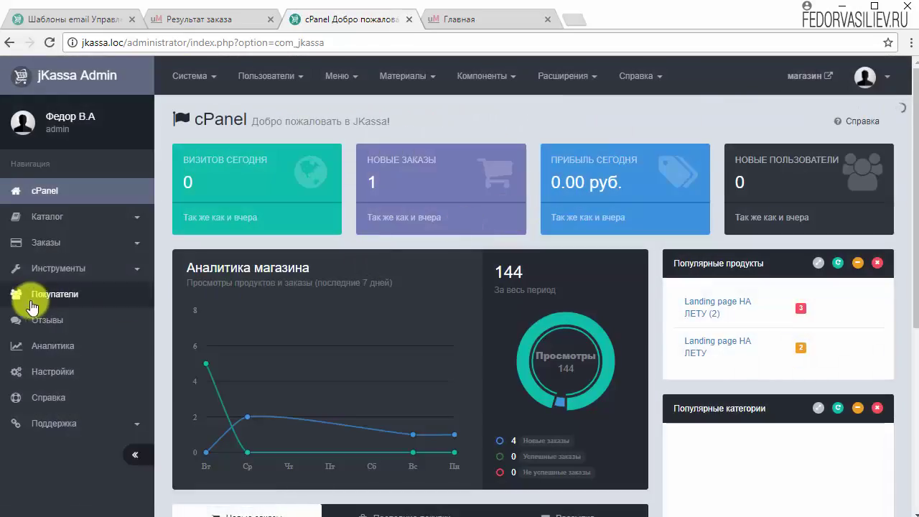
left_click(40, 270)
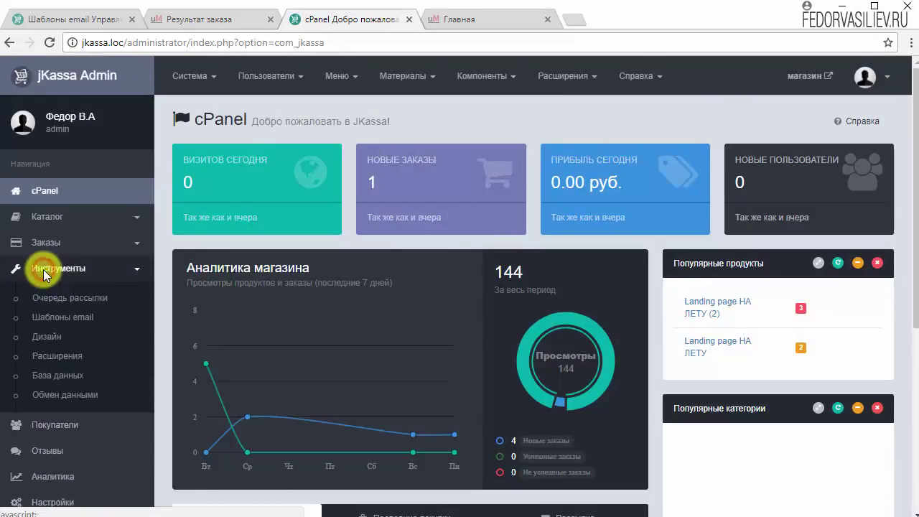
left_click(57, 316)
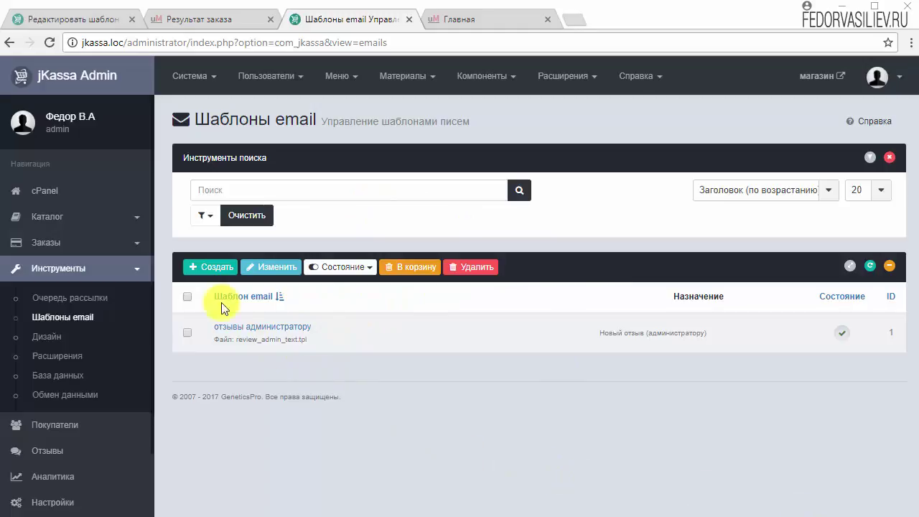
Create a new email template and paste "Заказ изменён" as its name
left_click(213, 266)
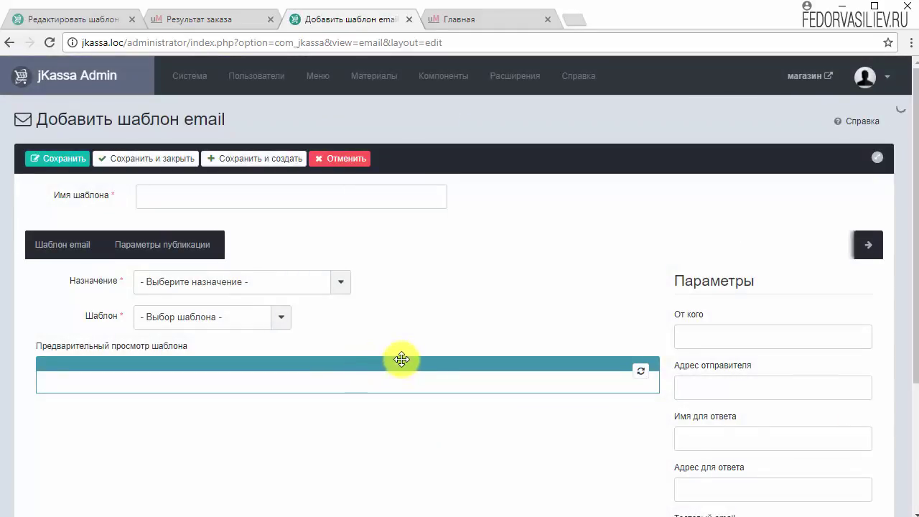
right_click(192, 196)
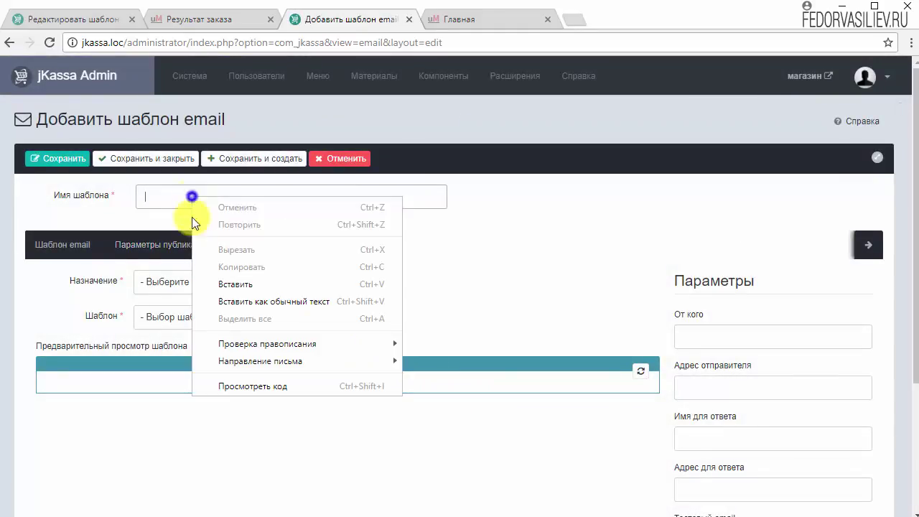
left_click(225, 283)
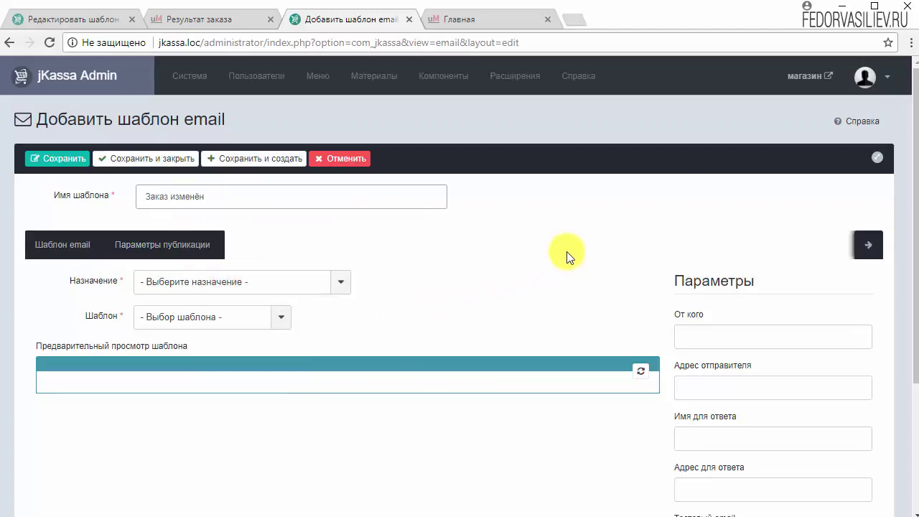
left_click_drag(225, 192, 136, 197)
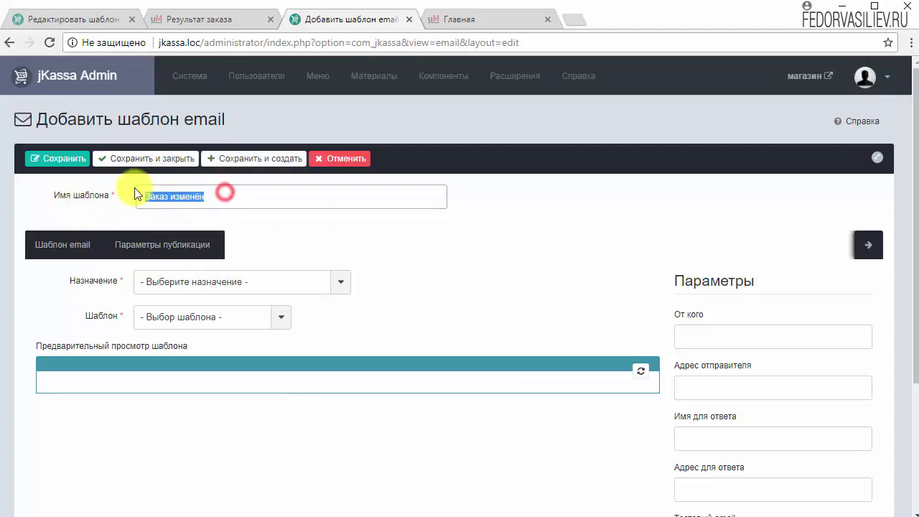
left_click(242, 191)
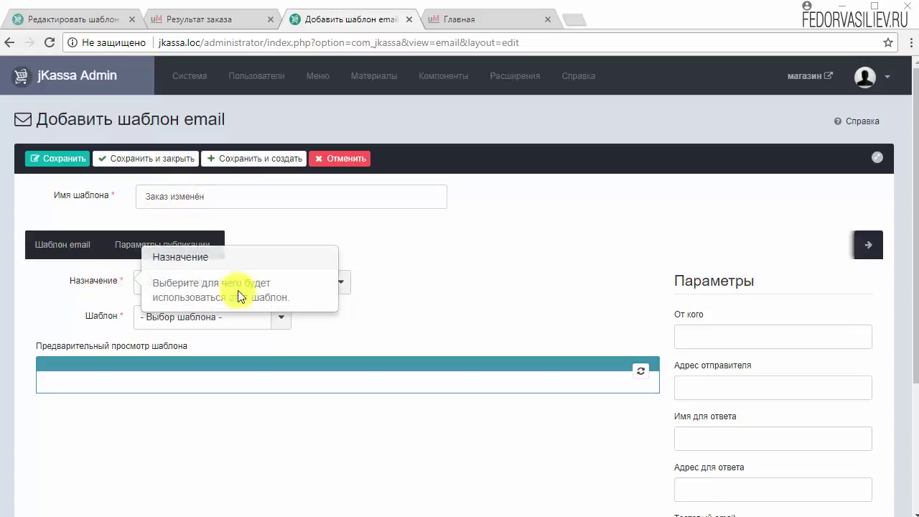
Set the template's purpose to "Изменение статуса (покупателю)" and choose status_buyer as its template file
left_click(340, 285)
left_click_drag(349, 348, 338, 409)
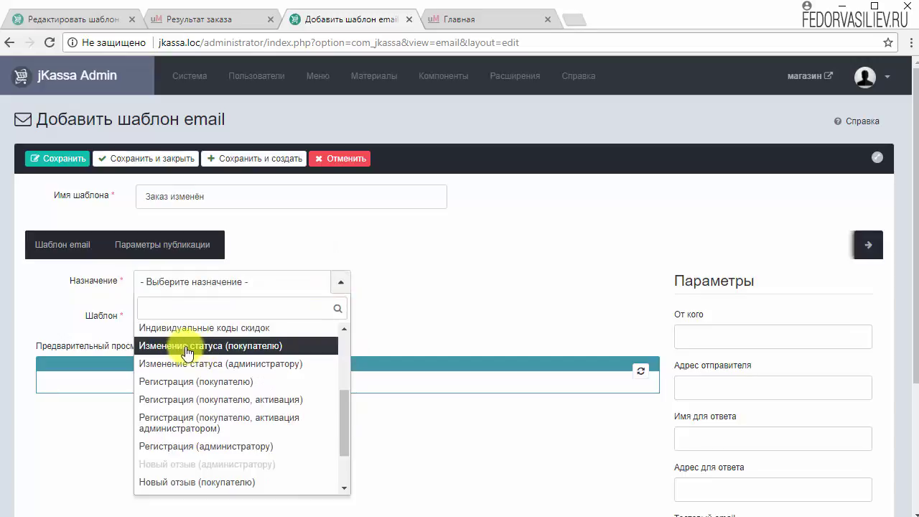
left_click(269, 350)
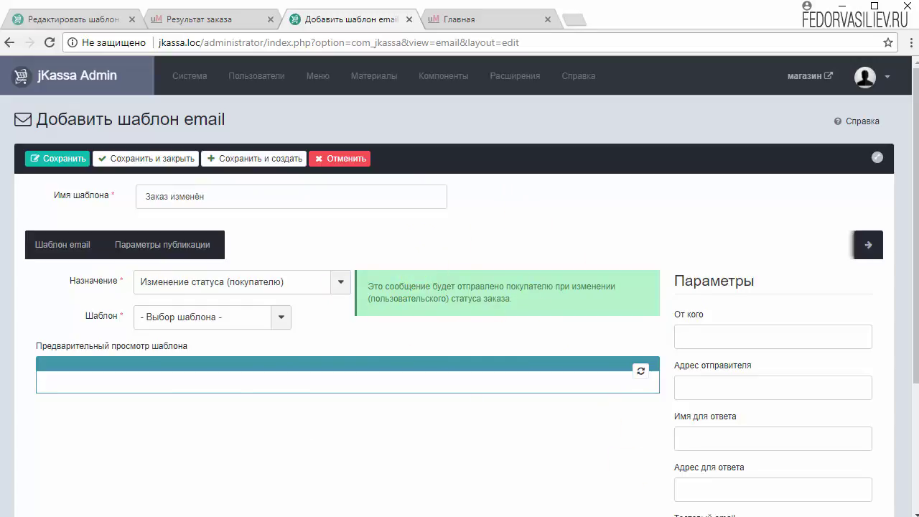
left_click(280, 318)
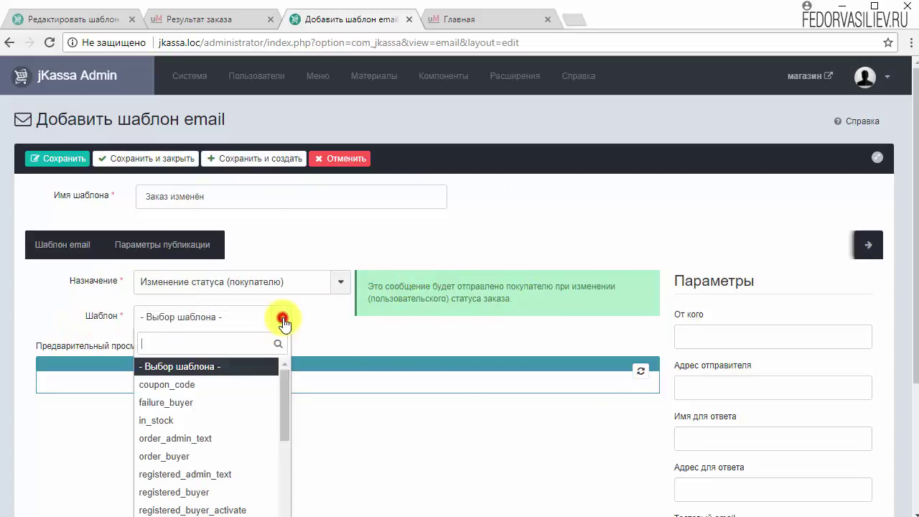
left_click_drag(285, 386, 298, 462)
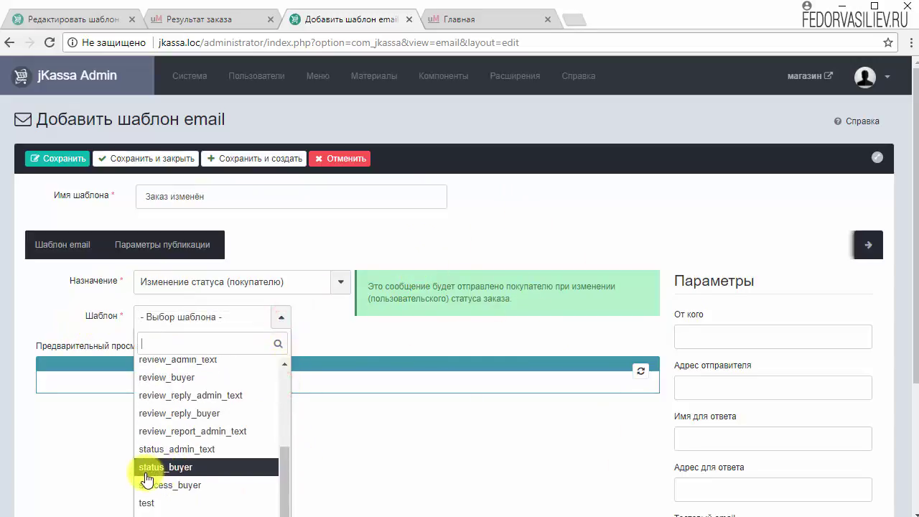
left_click(199, 473)
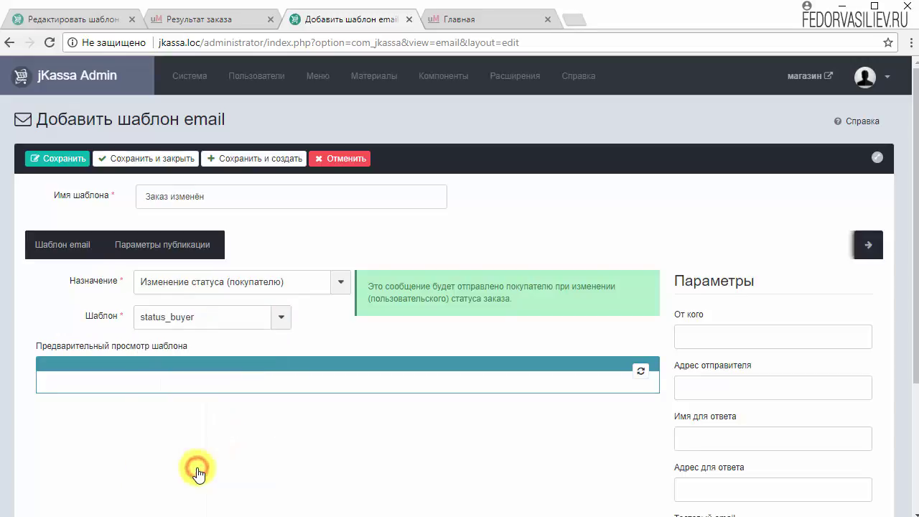
Refresh the template preview and examine the email's header, greeting, order status text and footer
left_click(640, 371)
scroll(502, 359, "down", 2)
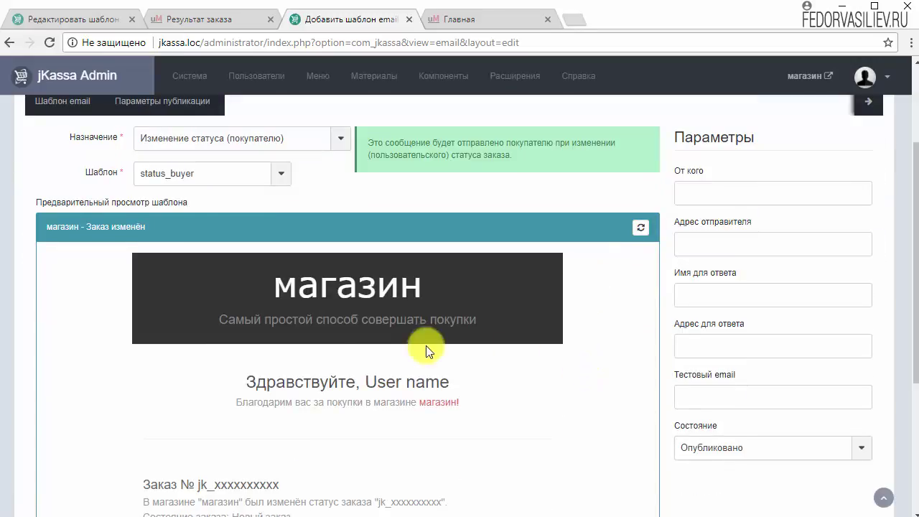
scroll(353, 295, "down", 1)
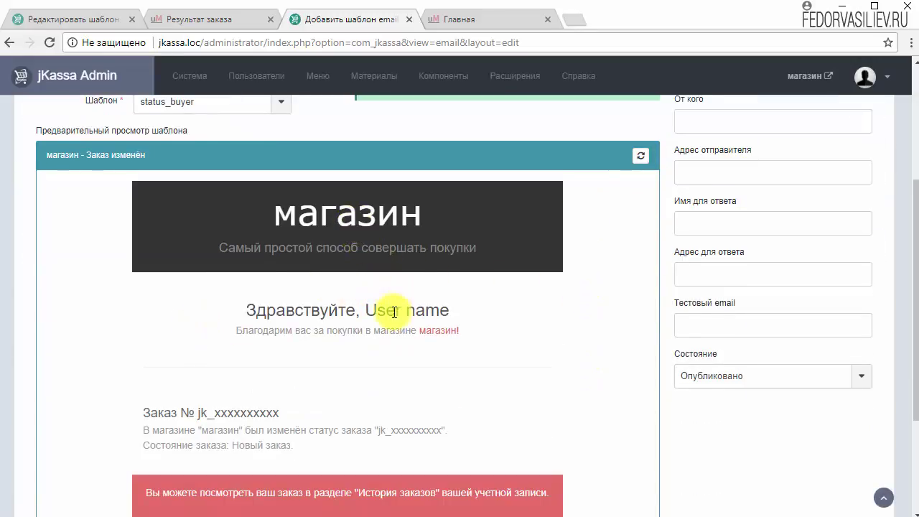
scroll(514, 272, "down", 2)
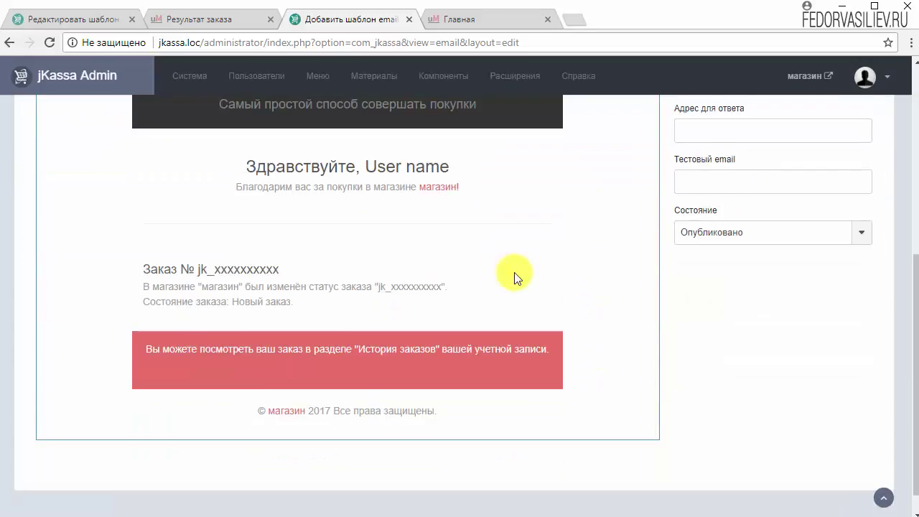
scroll(514, 273, "up", 2)
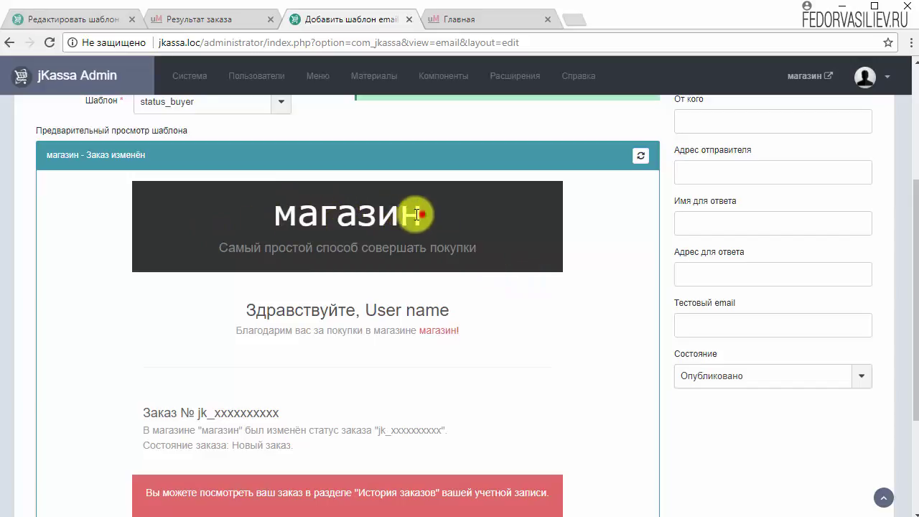
left_click_drag(422, 213, 285, 217)
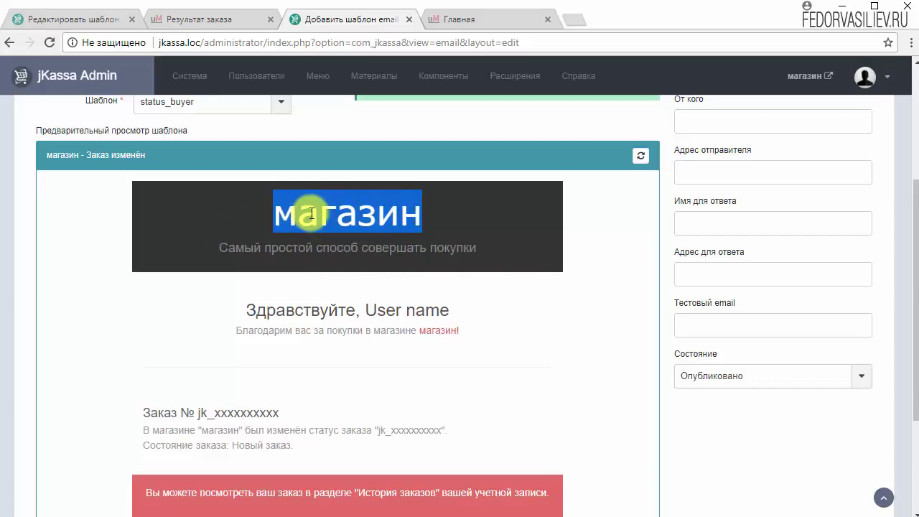
left_click_drag(424, 214, 255, 222)
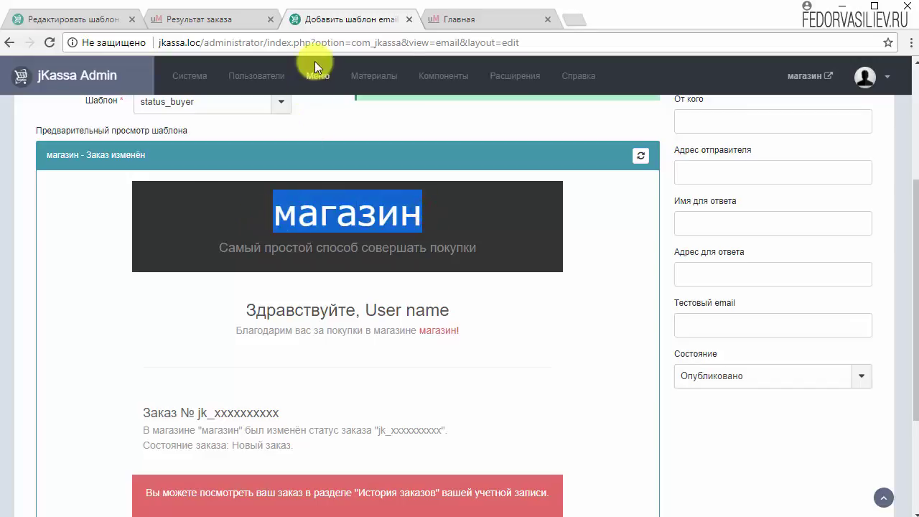
Compare the shop name in the storefront's header with the email preview, and return to the preview's greeting and order text
left_click(460, 19)
scroll(165, 144, "up", 8)
scroll(149, 93, "up", 3)
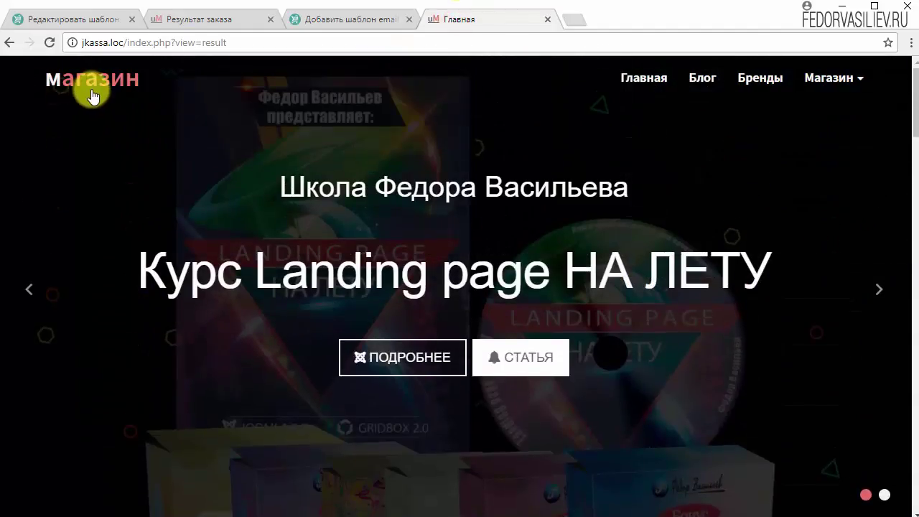
left_click(359, 18)
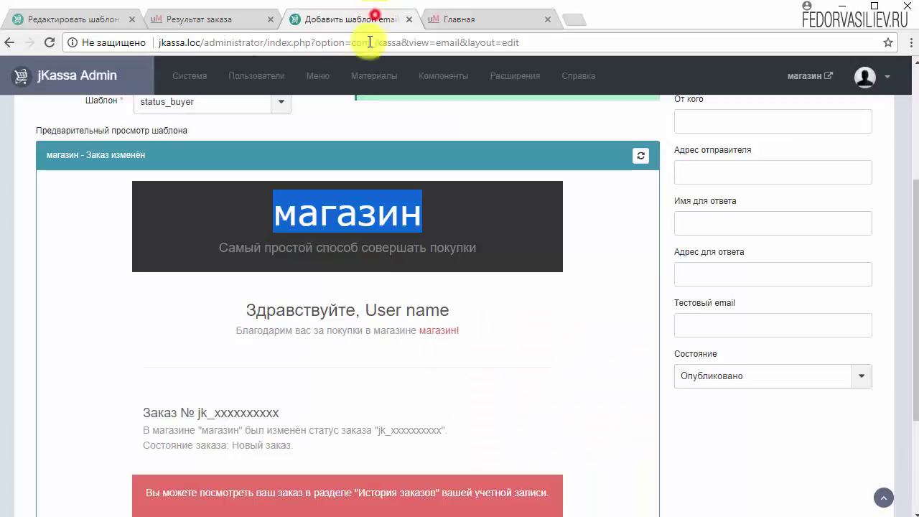
left_click(402, 295)
scroll(217, 390, "down", 1)
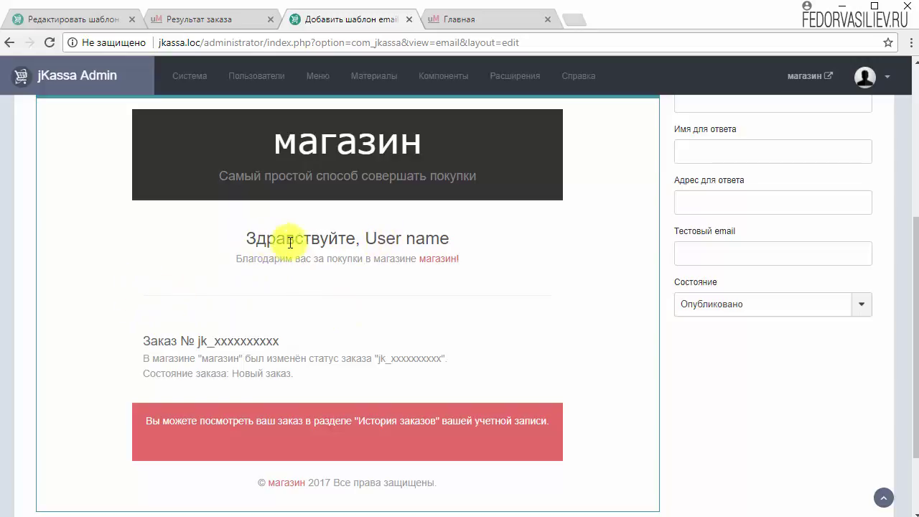
Examine the recipient name in the preview's greeting, the order number placeholder and the email's footer
left_click_drag(450, 237, 361, 237)
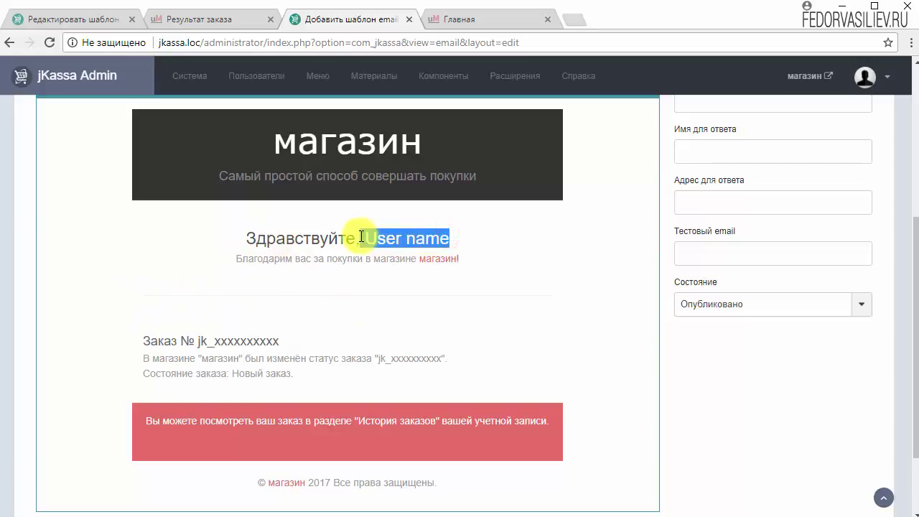
left_click_drag(449, 238, 371, 240)
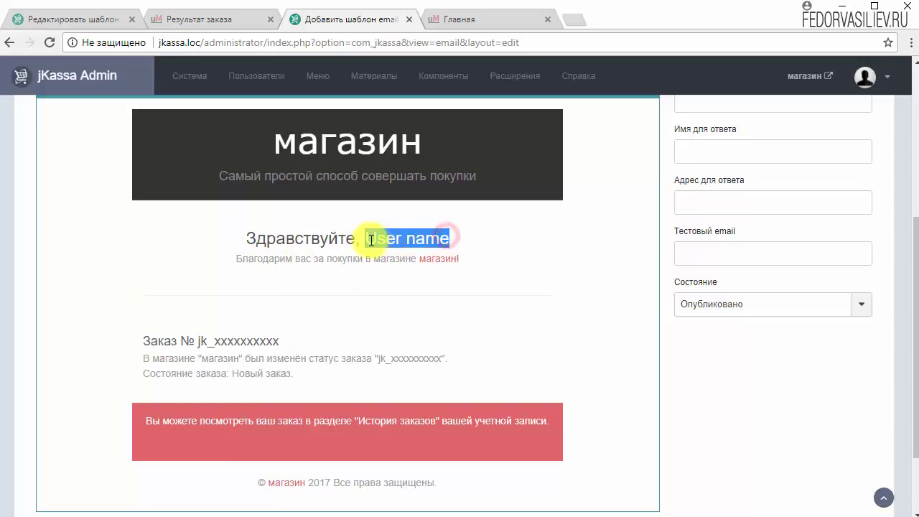
left_click(331, 239)
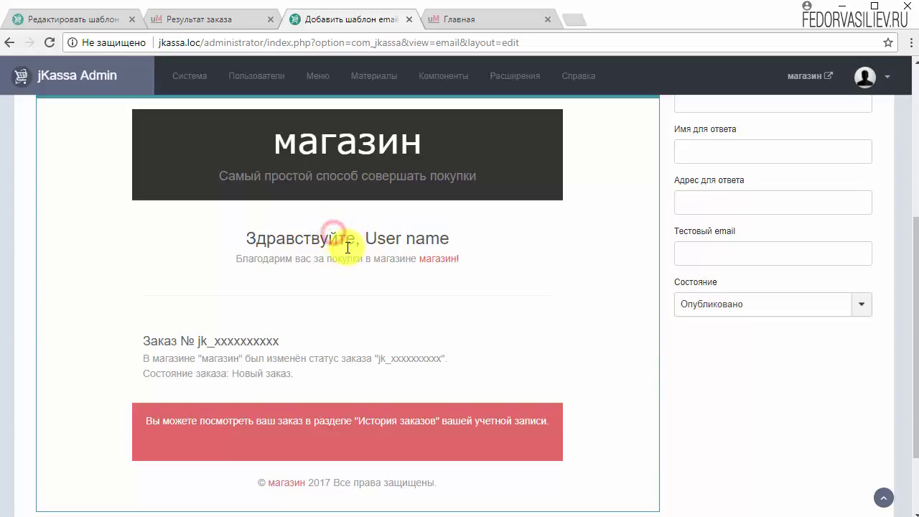
left_click_drag(280, 341, 215, 343)
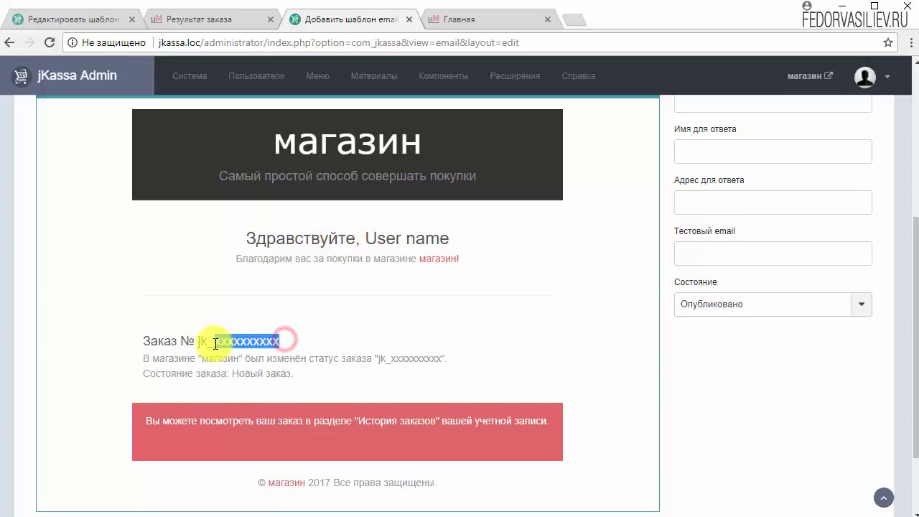
scroll(356, 316, "down", 2)
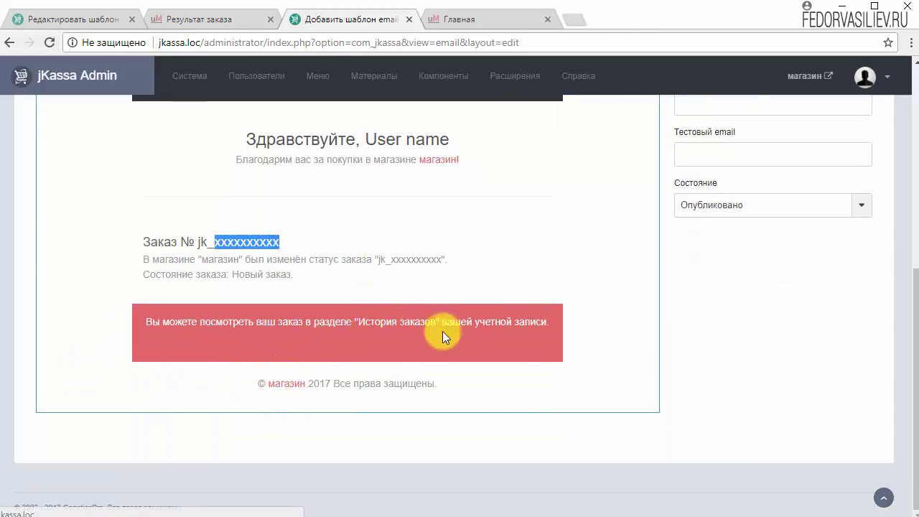
scroll(441, 332, "up", 2)
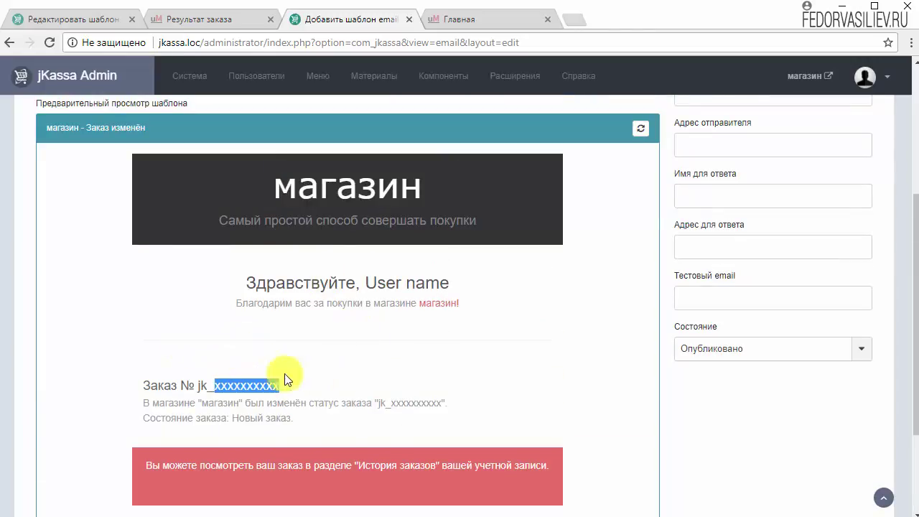
scroll(348, 371, "up", 1)
scroll(229, 316, "down", 3)
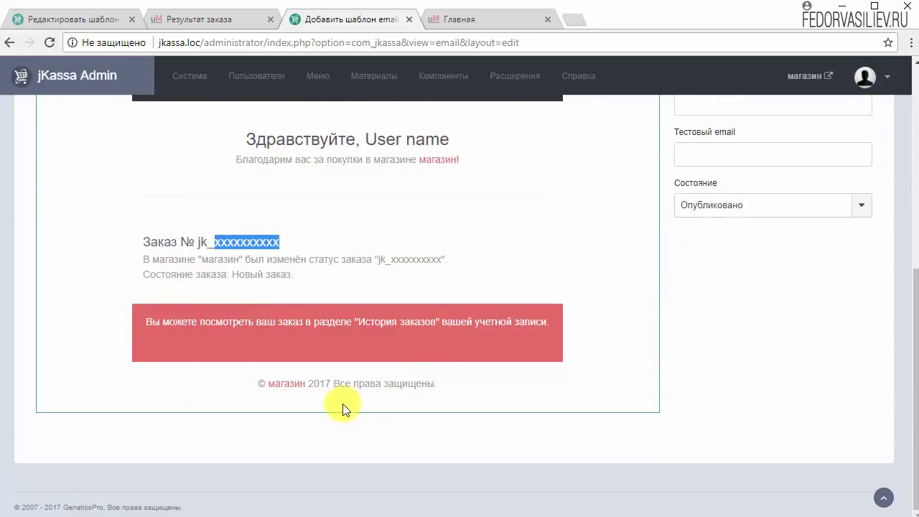
scroll(545, 349, "up", 4)
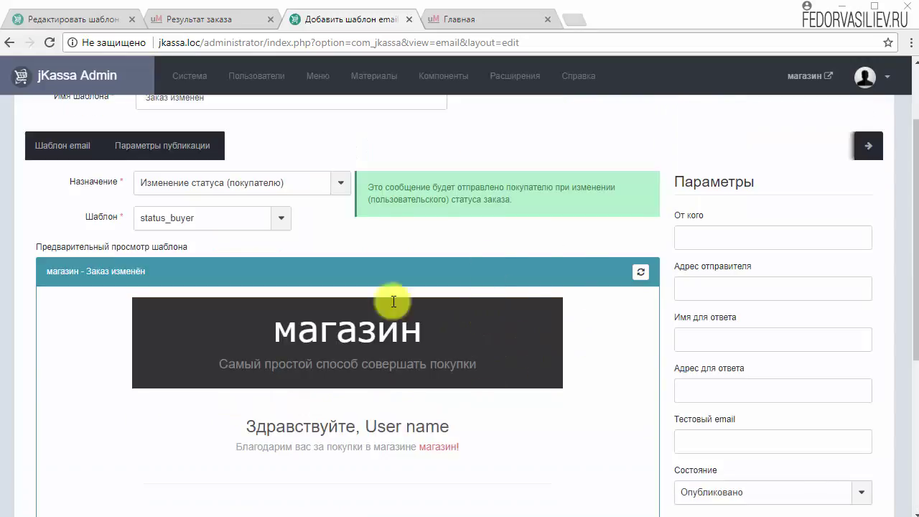
Save the buyer's status change template and start a new one with the pasted name "Заказ изменен (админ)"
scroll(392, 301, "up", 2)
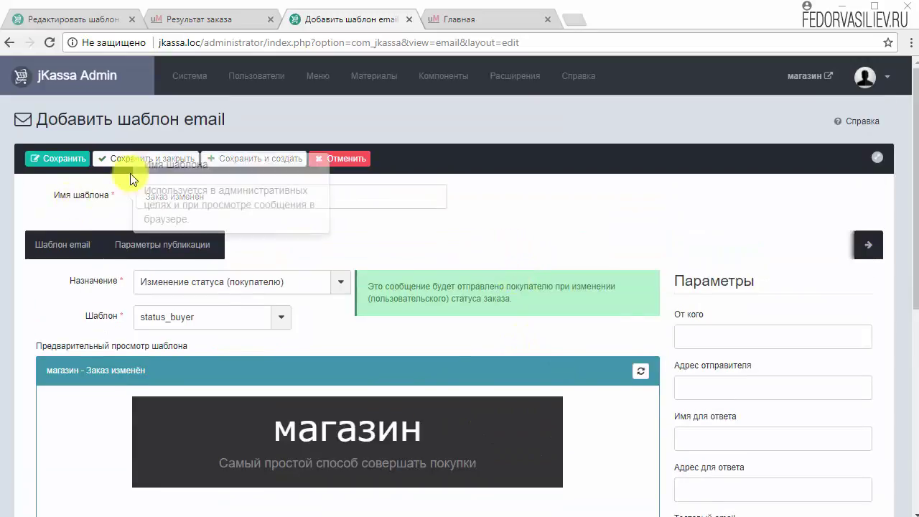
left_click(243, 161)
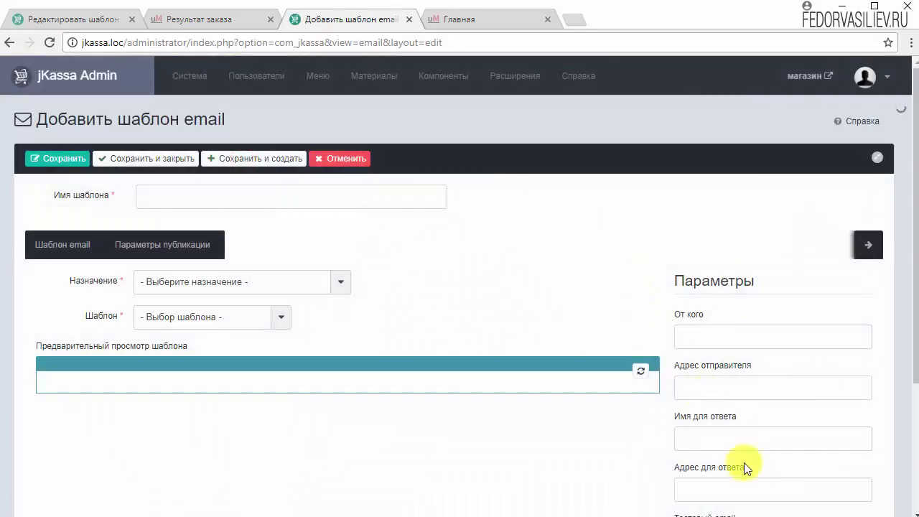
right_click(224, 191)
left_click(263, 275)
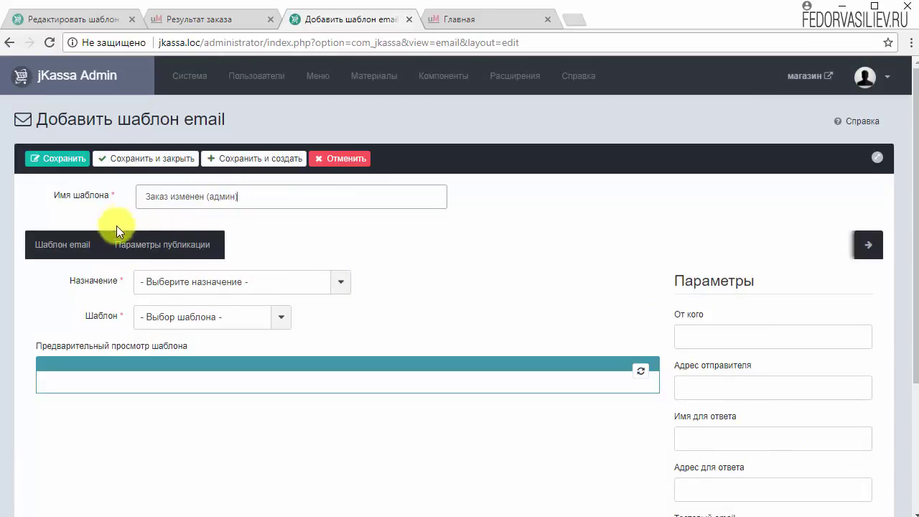
Set the new template's purpose to "Изменение статуса (администратору)" and choose status_admin_text as its template file
left_click(341, 281)
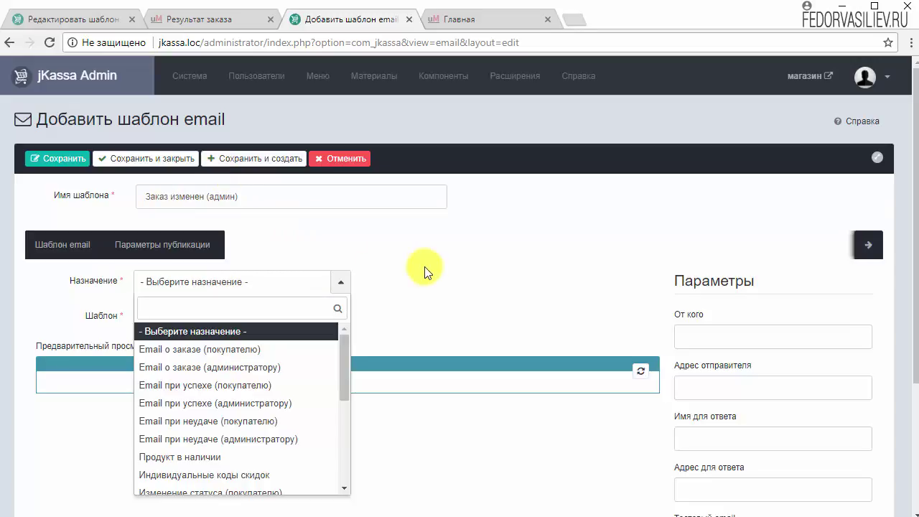
left_click(343, 363)
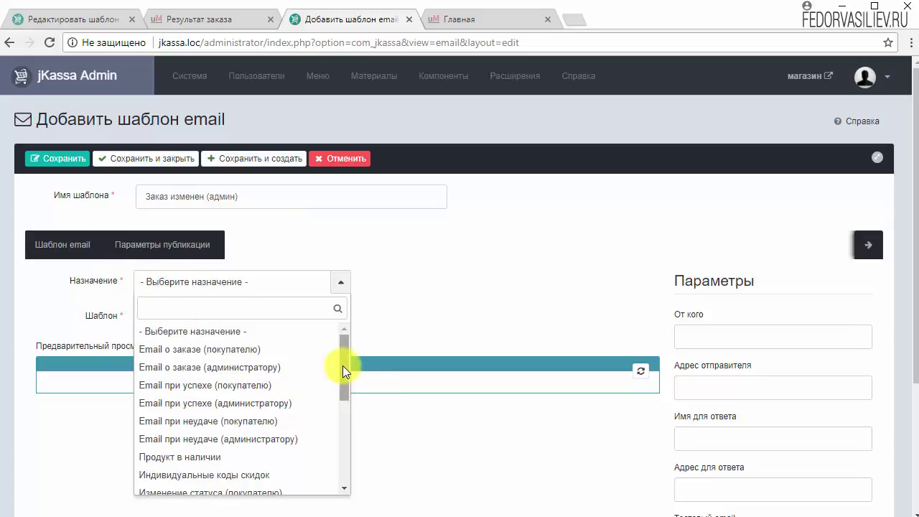
left_click_drag(342, 366, 220, 383)
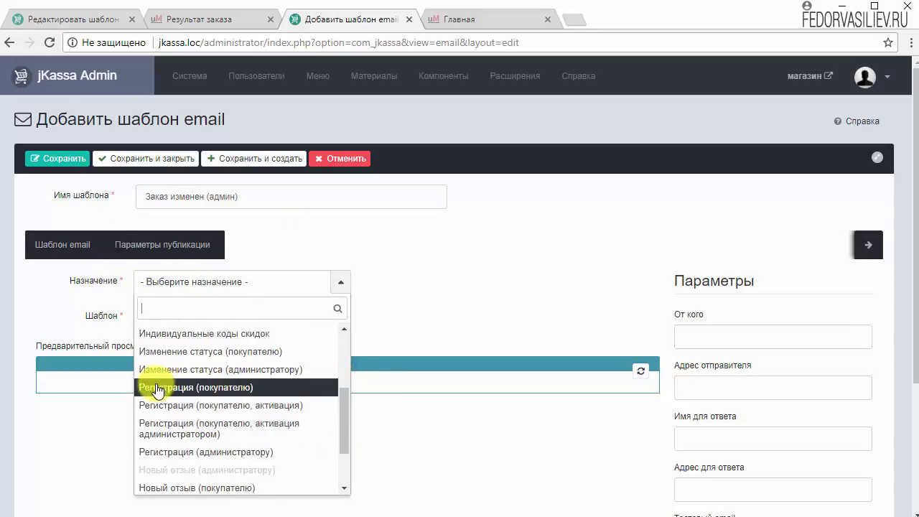
left_click(265, 379)
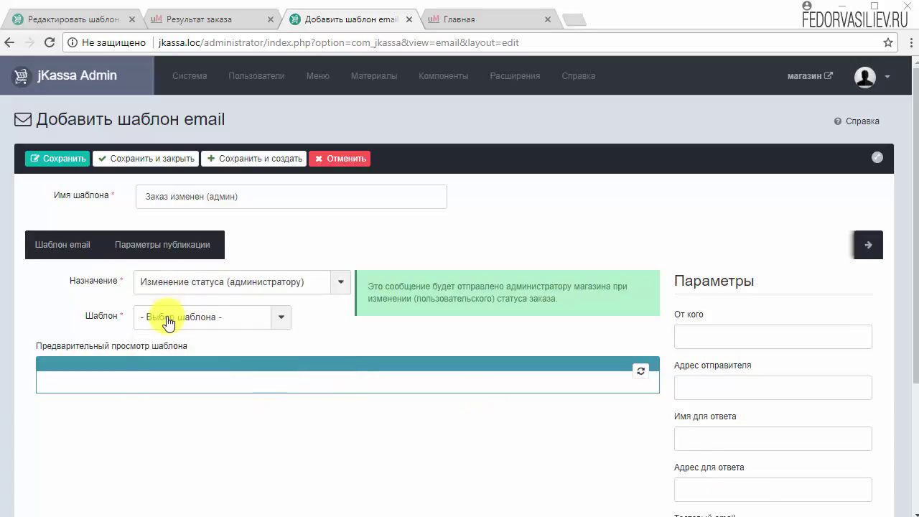
left_click(278, 318)
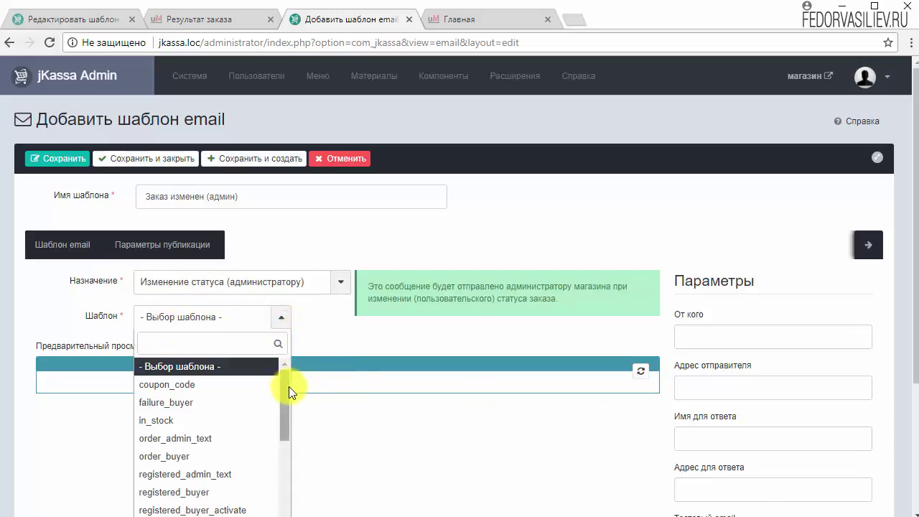
left_click_drag(289, 386, 282, 457)
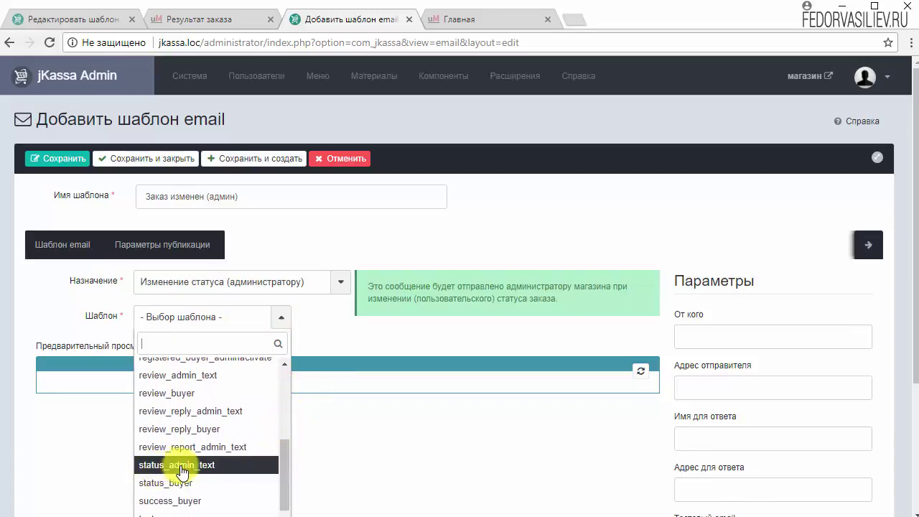
left_click(218, 464)
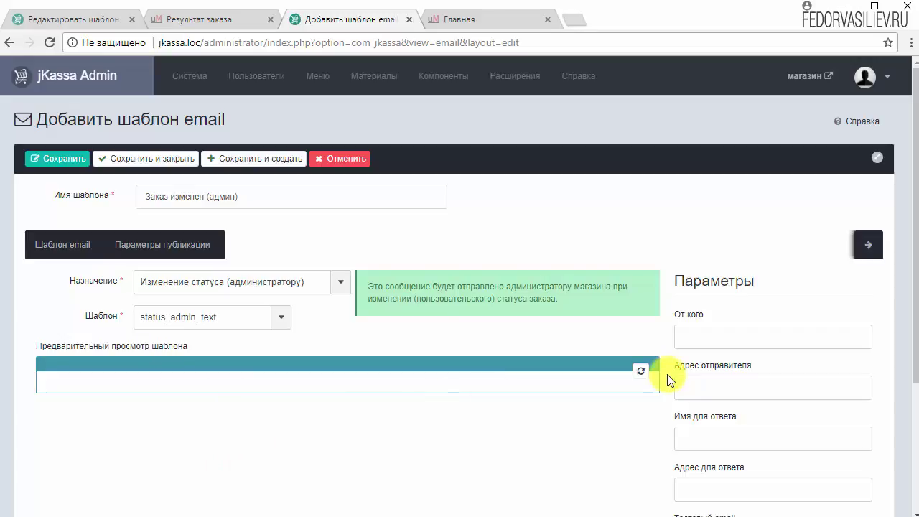
Refresh the administrator template's preview and examine the recipient name in the greeting and the status change text
left_click(640, 371)
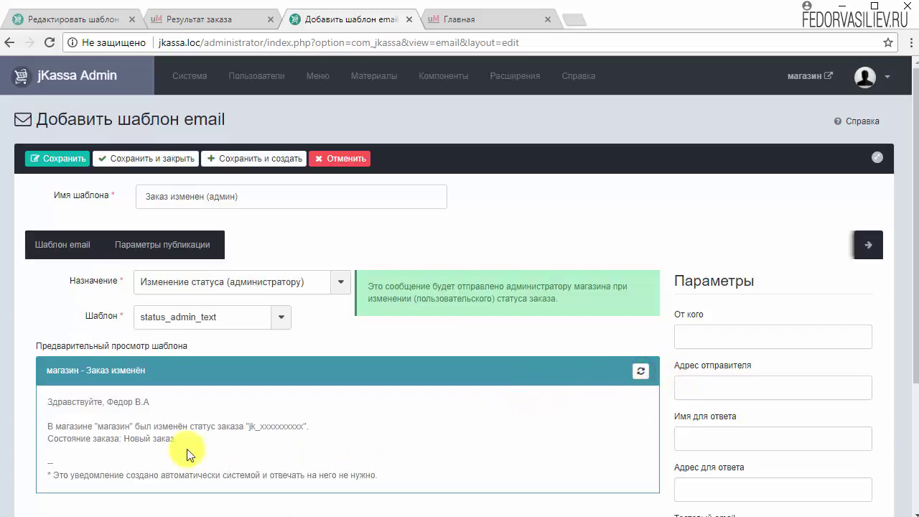
left_click_drag(151, 402, 105, 403)
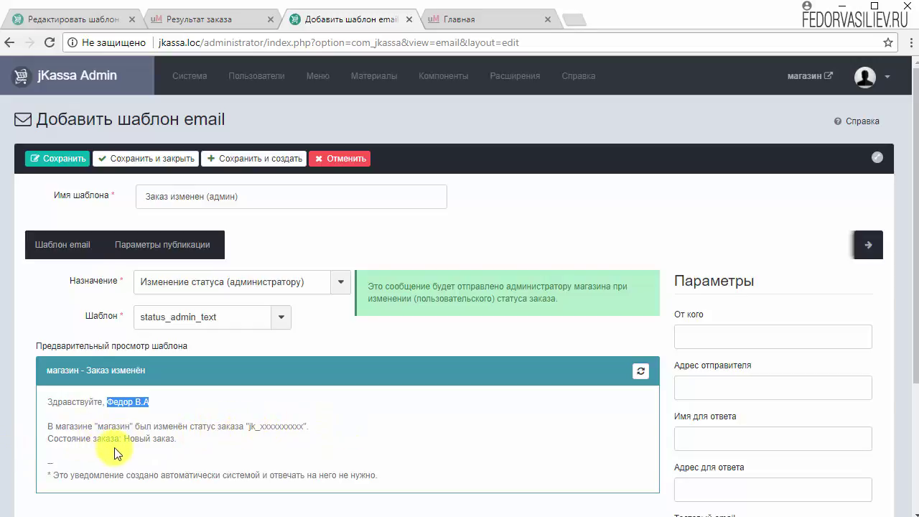
scroll(326, 435, "down", 1)
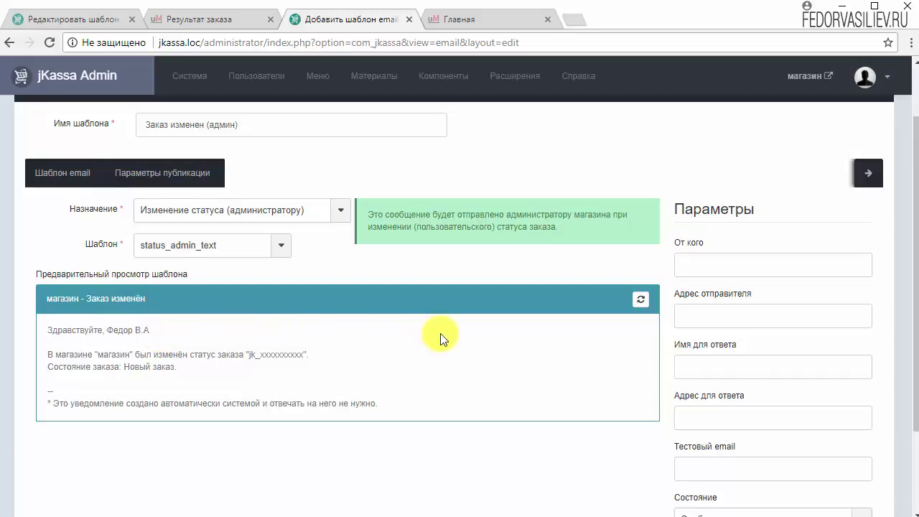
Save the administrator's status change template and start a new one with the pasted name "Заказ успешно проведён"
scroll(441, 335, "up", 1)
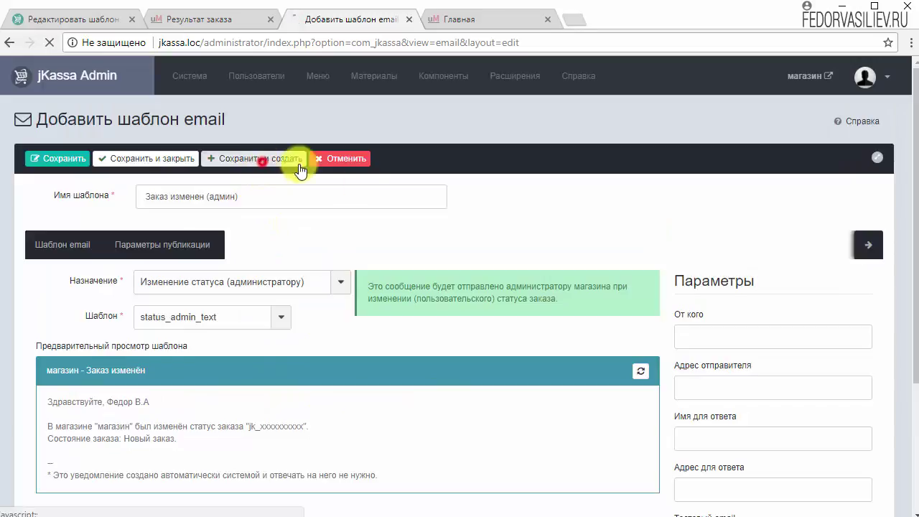
left_click(265, 159)
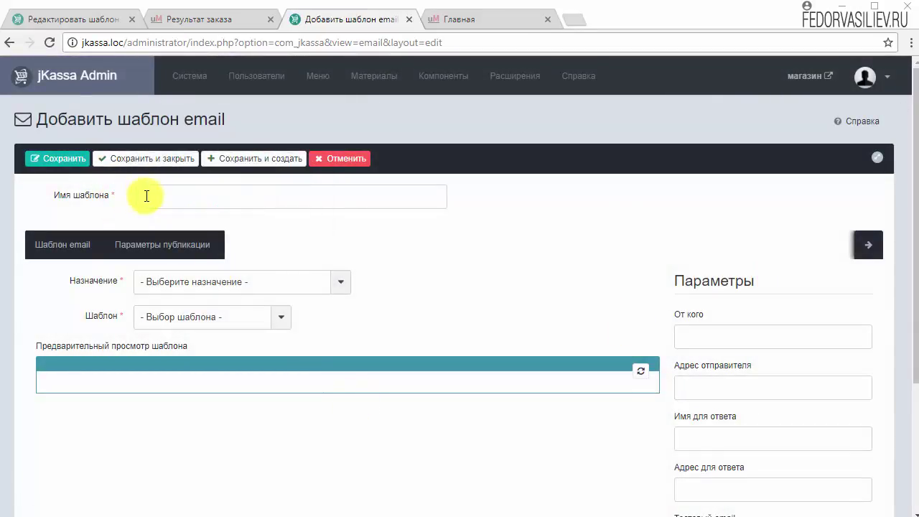
right_click(148, 195)
left_click(170, 280)
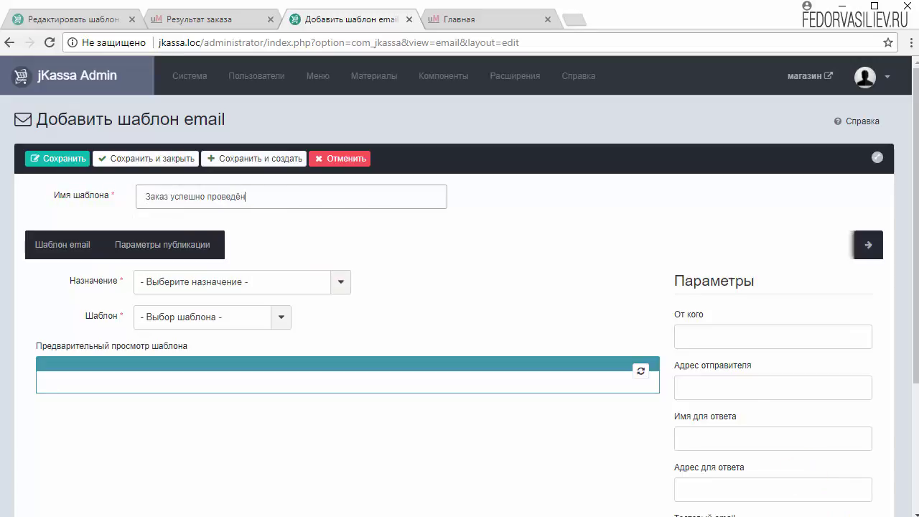
Set the template's purpose to "Email при успехе (покупателю)" and choose success_buyer as its template file
left_click(341, 282)
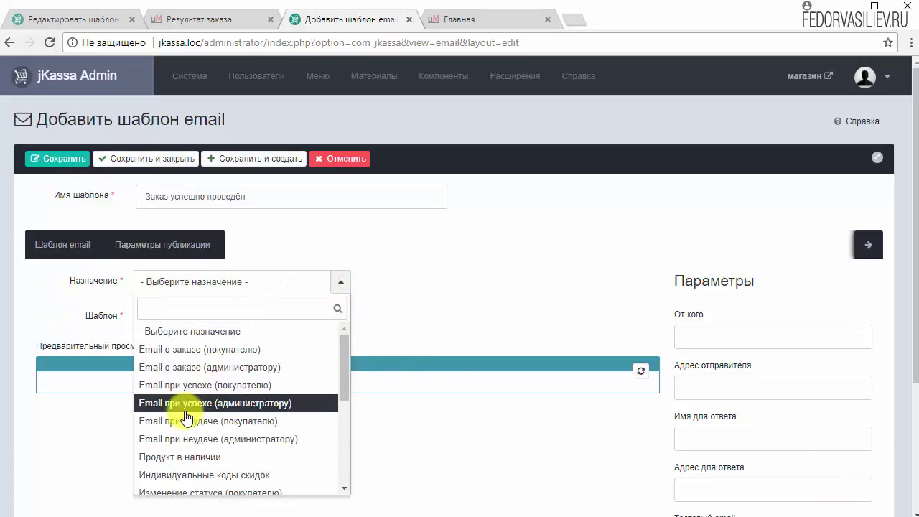
left_click(252, 387)
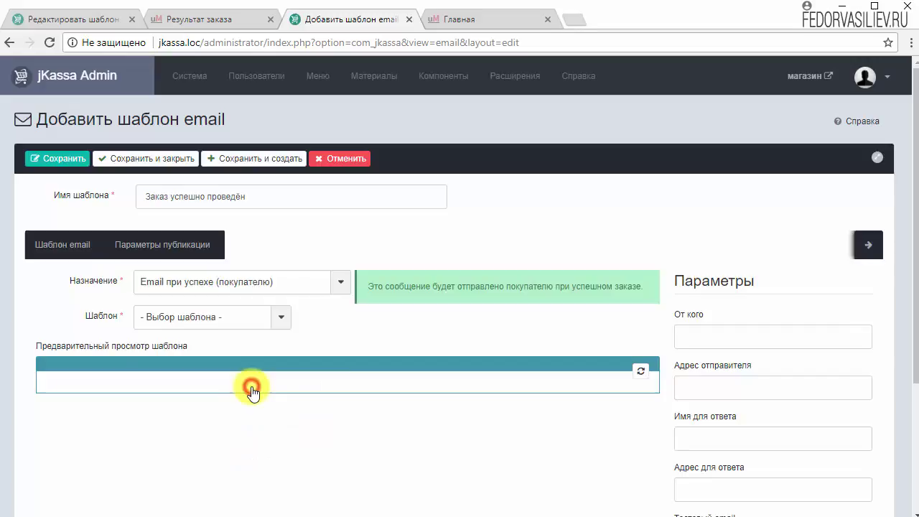
left_click(281, 318)
left_click_drag(288, 394, 287, 494)
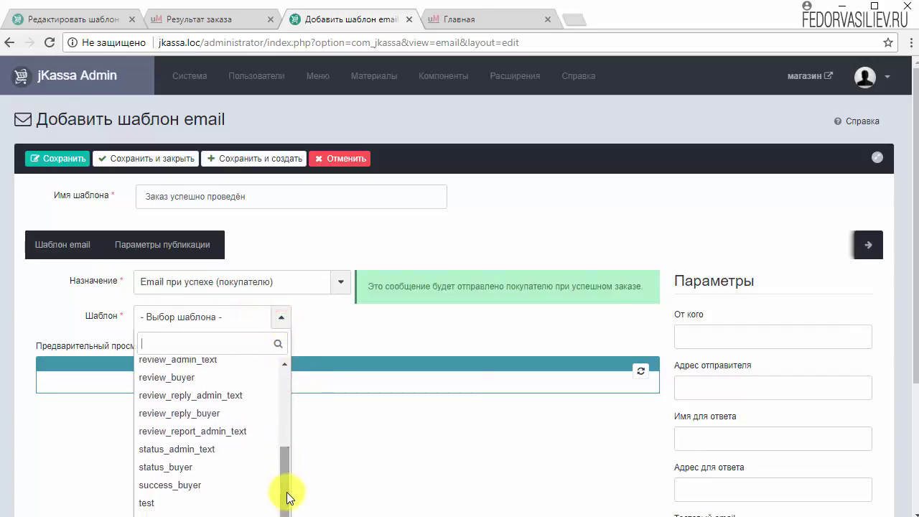
left_click(191, 485)
Refresh the successful order template's preview and look through the email from its header to its end
left_click(640, 371)
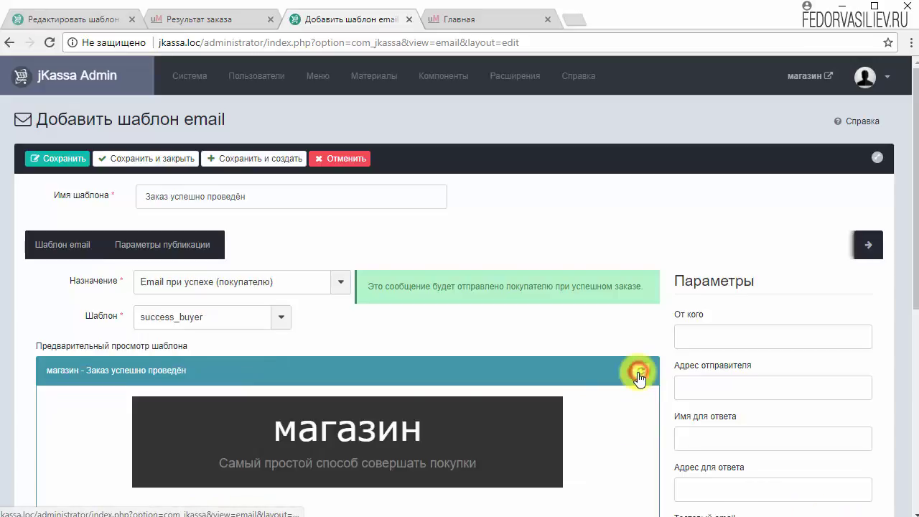
scroll(402, 394, "down", 3)
scroll(368, 350, "down", 3)
Save the successful order template and start a new one with the pasted name "Информация о заказе"
scroll(287, 287, "up", 6)
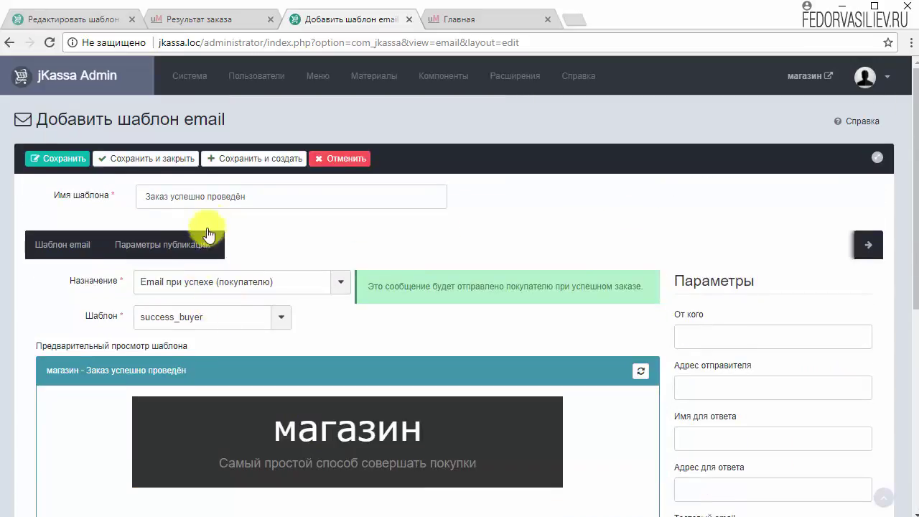
left_click(251, 159)
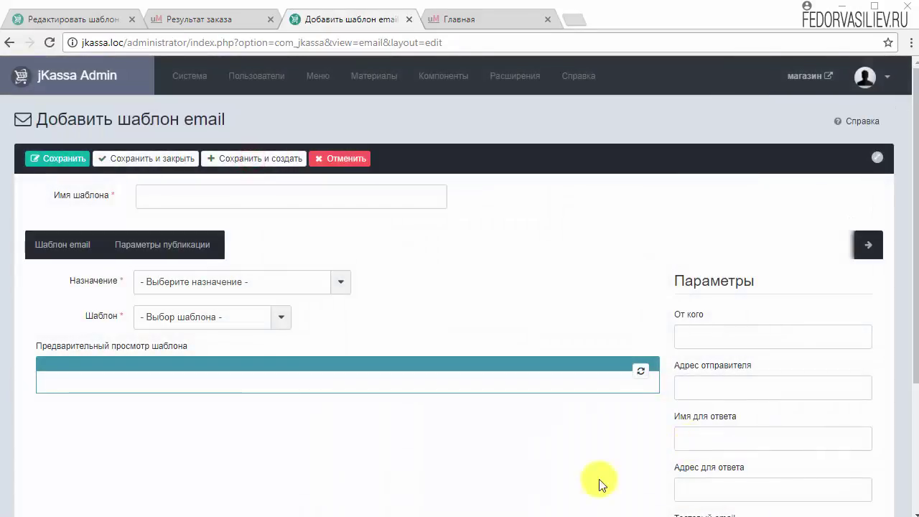
right_click(179, 200)
left_click(240, 284)
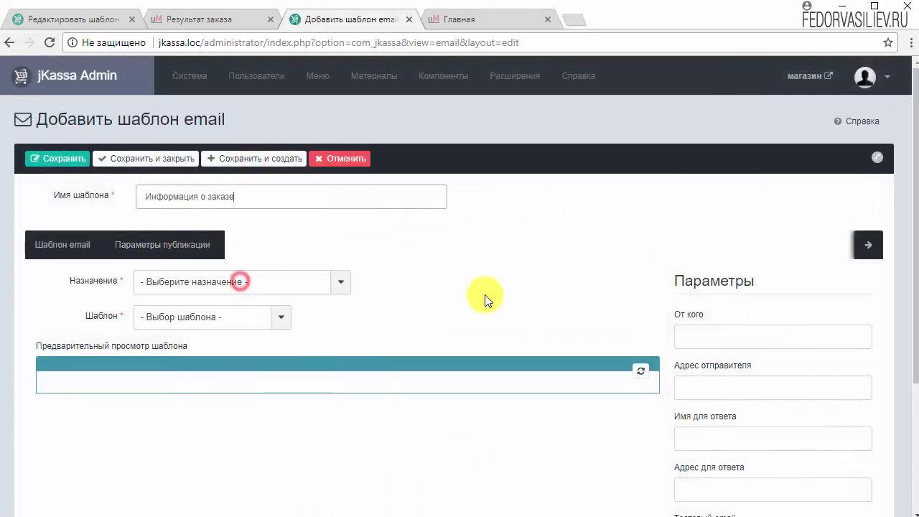
Set the template's purpose to "Email о заказе (покупателю)" and choose order_buyer as its template file
left_click(341, 281)
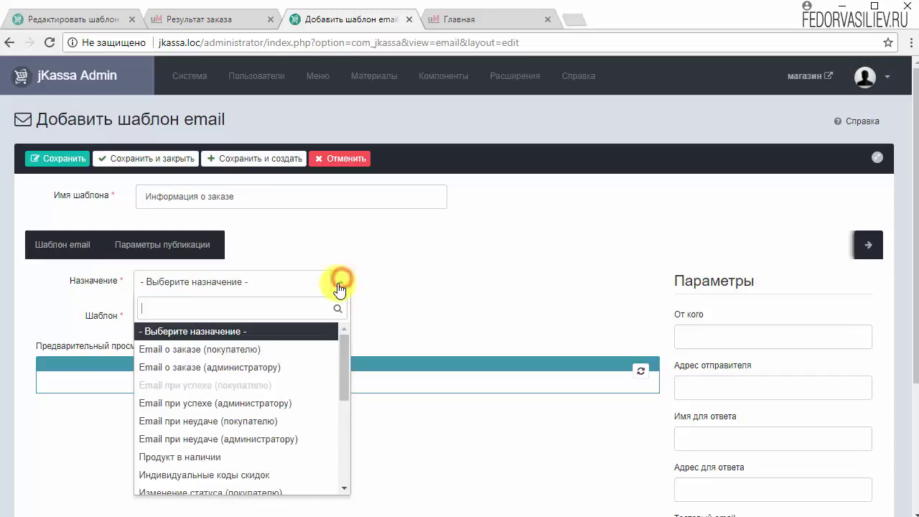
left_click(270, 349)
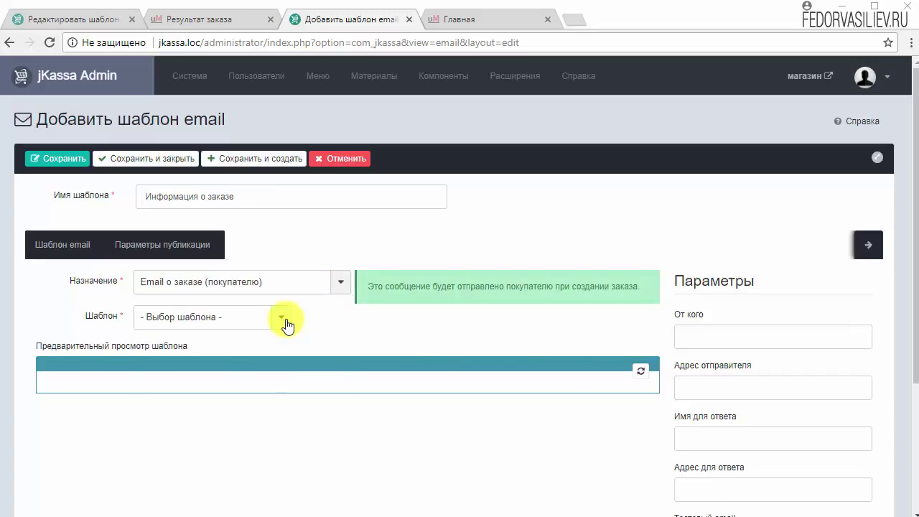
left_click(281, 318)
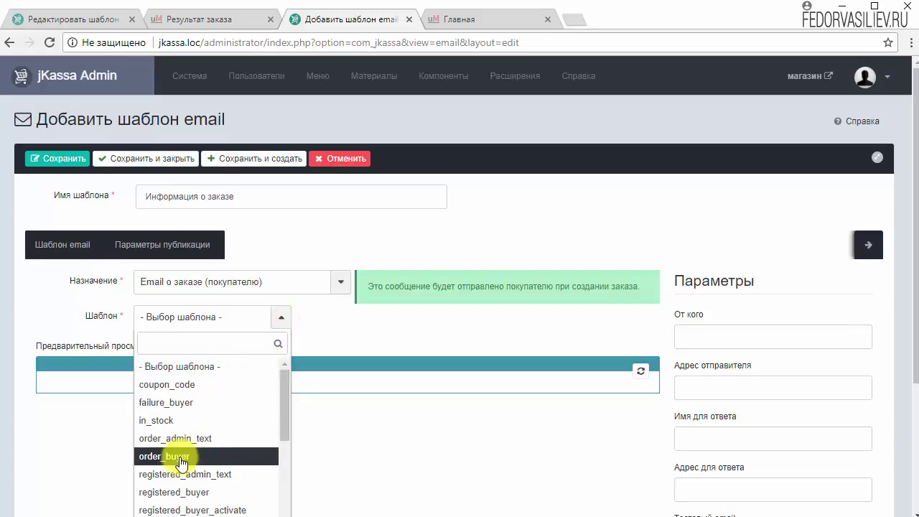
left_click(214, 457)
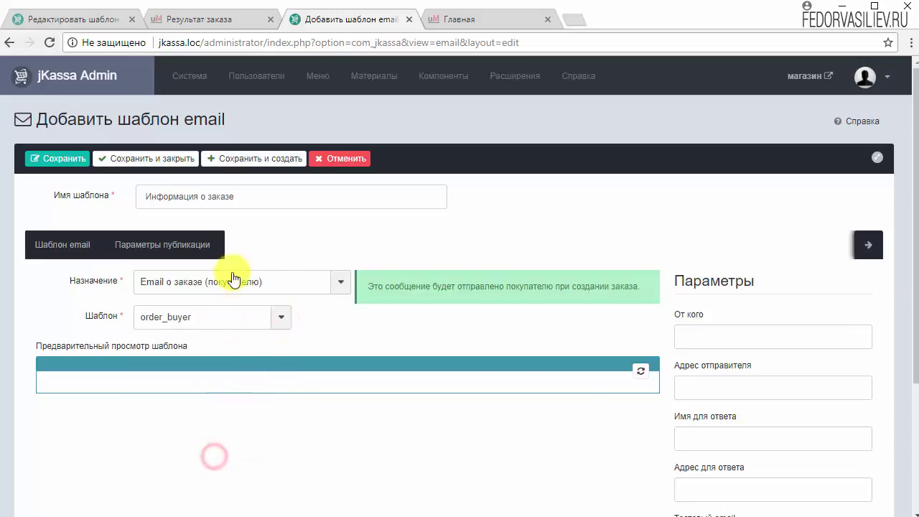
Refresh the order information template's preview and look through the email from its header to its end
left_click(641, 371)
scroll(567, 439, "down", 4)
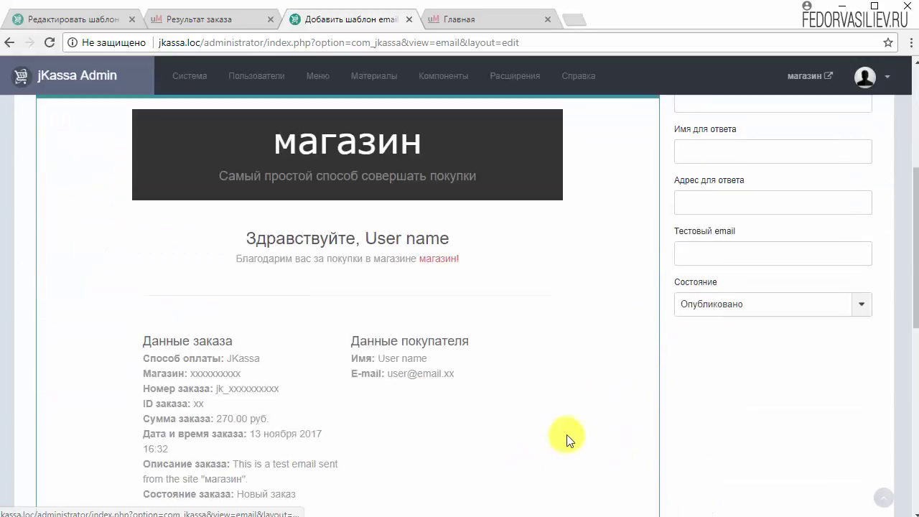
scroll(567, 439, "down", 3)
scroll(566, 426, "down", 2)
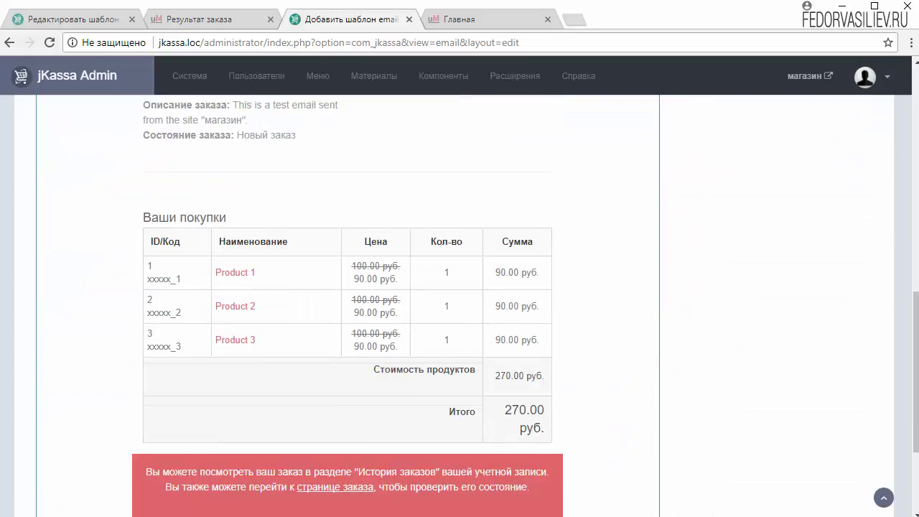
scroll(297, 289, "down", 2)
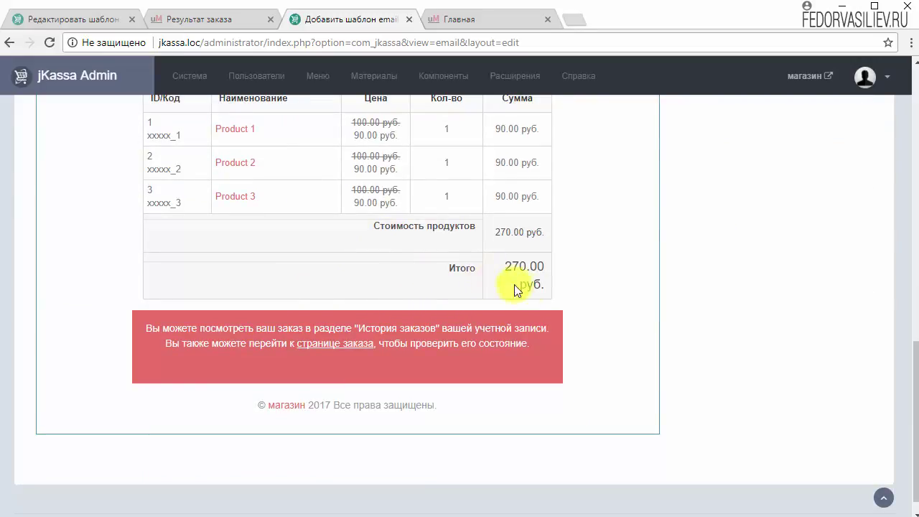
scroll(346, 353, "up", 8)
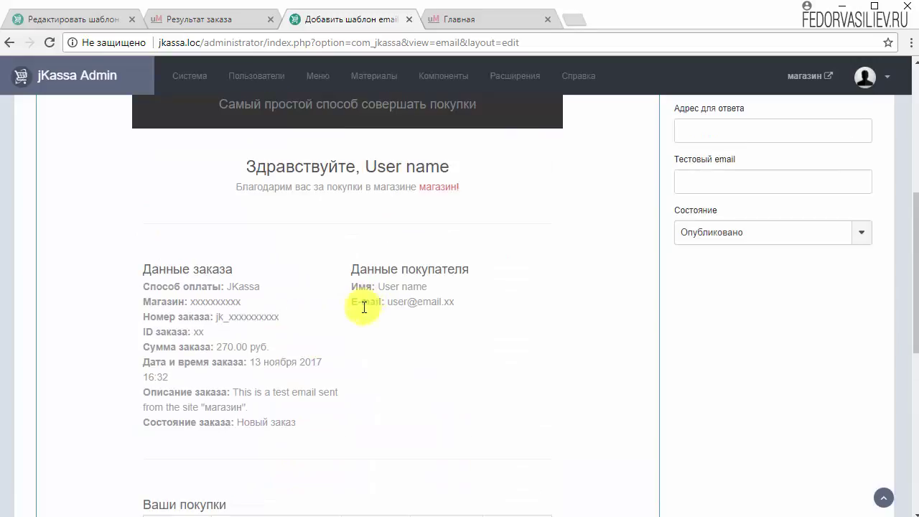
scroll(166, 344, "up", 3)
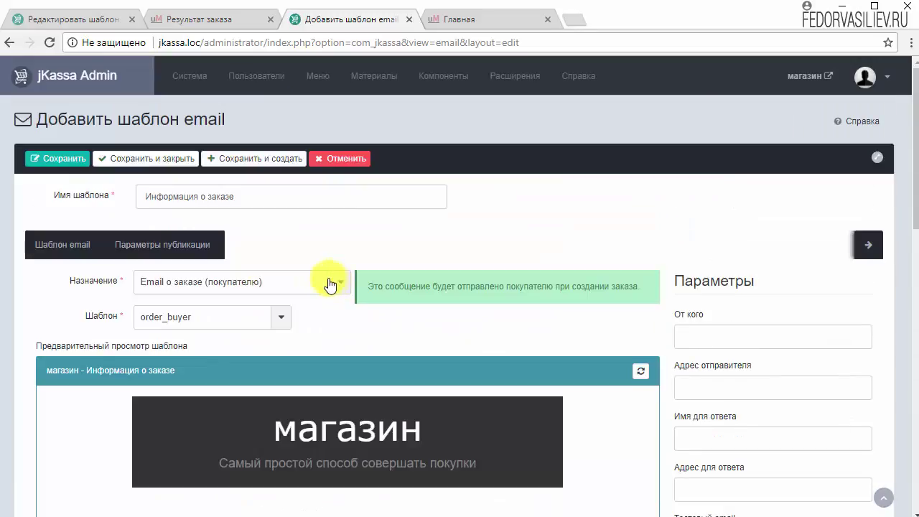
Save the order information template and start a new one with the pasted name "Новый заказ"
left_click(266, 166)
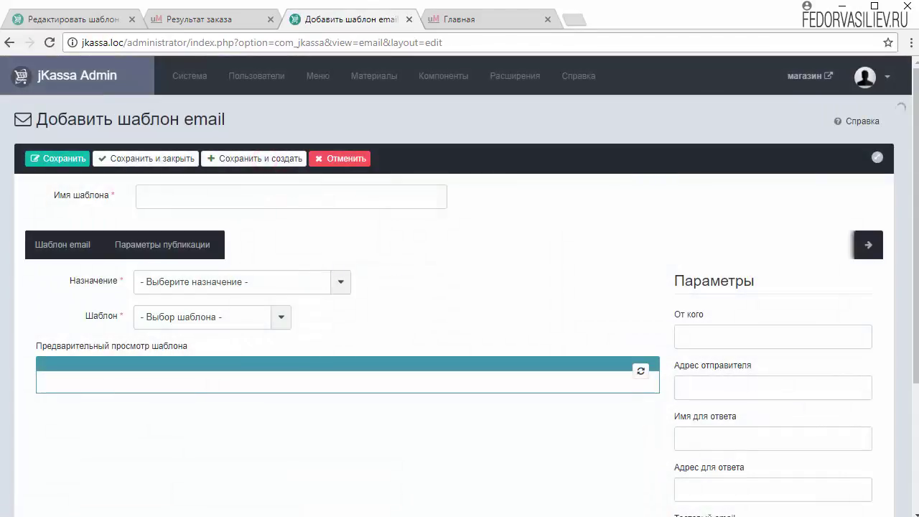
right_click(263, 189)
left_click(300, 282)
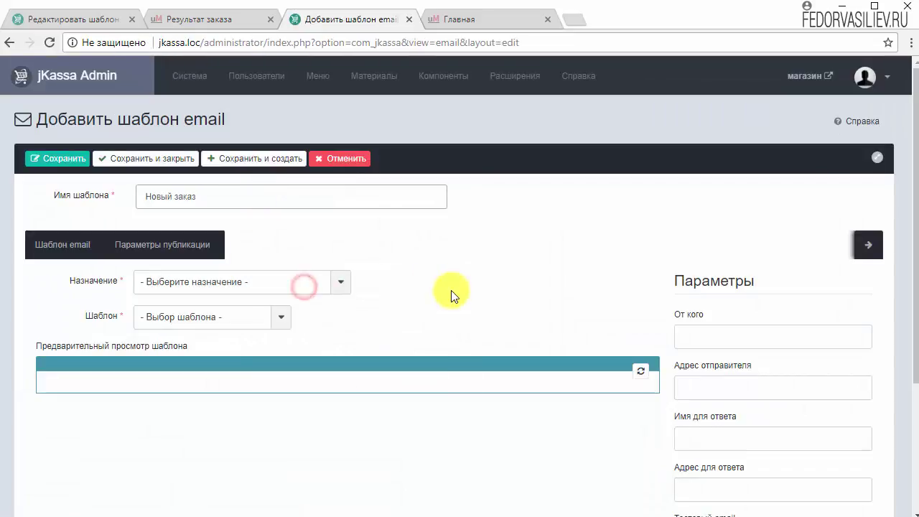
Set the template's purpose to "Email о заказе (администратору)" with template file order_admin_text, and refresh its preview
left_click(340, 286)
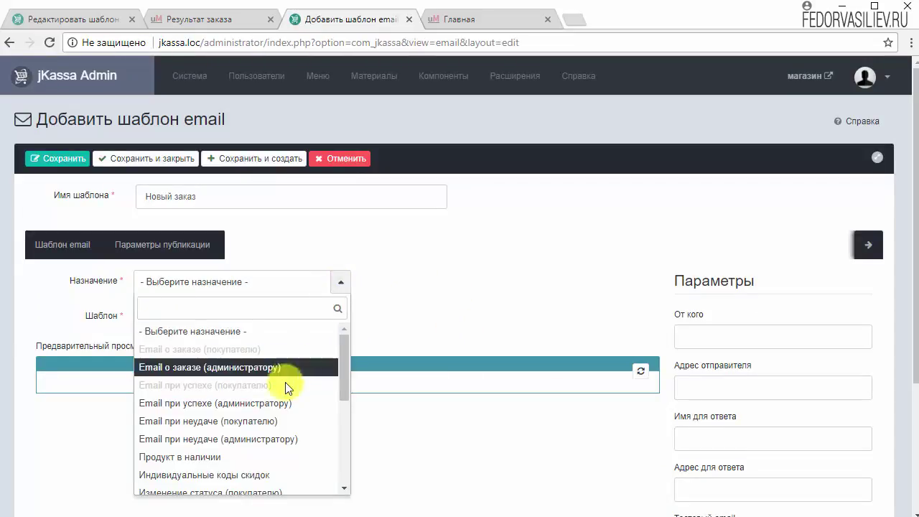
left_click(307, 368)
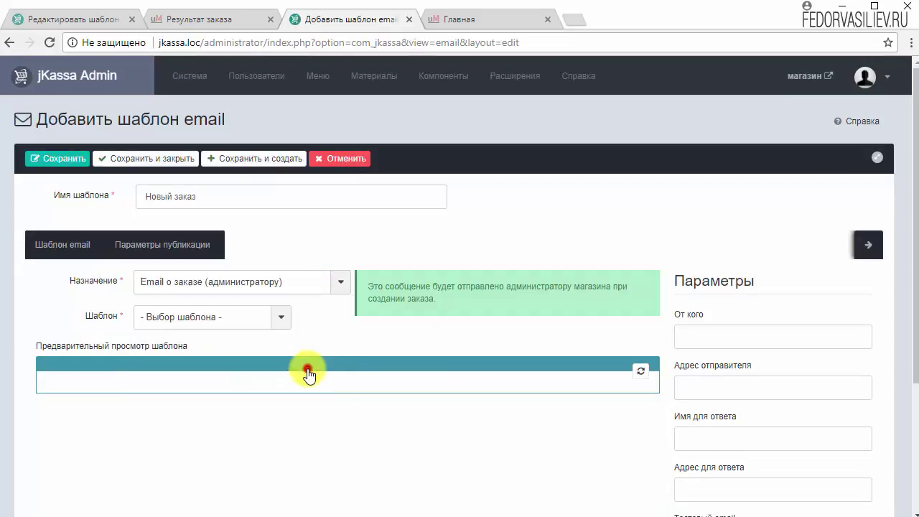
left_click(282, 320)
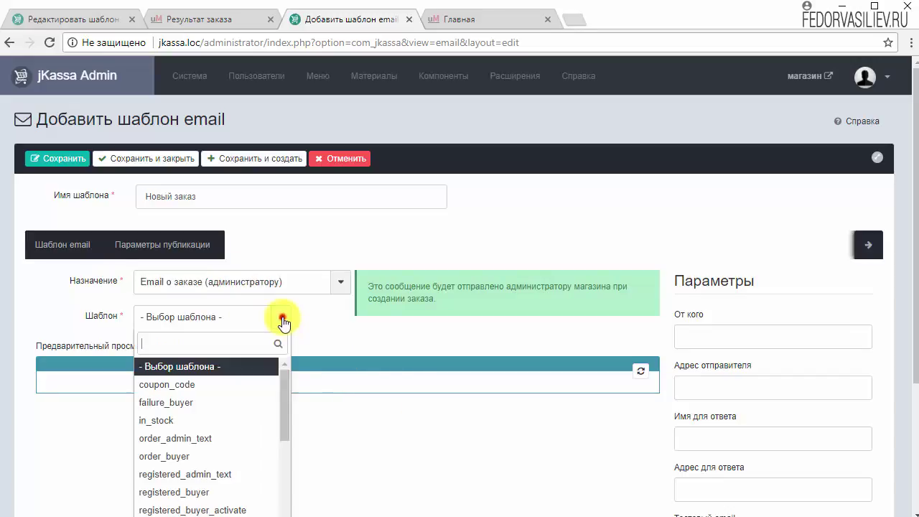
left_click(228, 438)
left_click(643, 374)
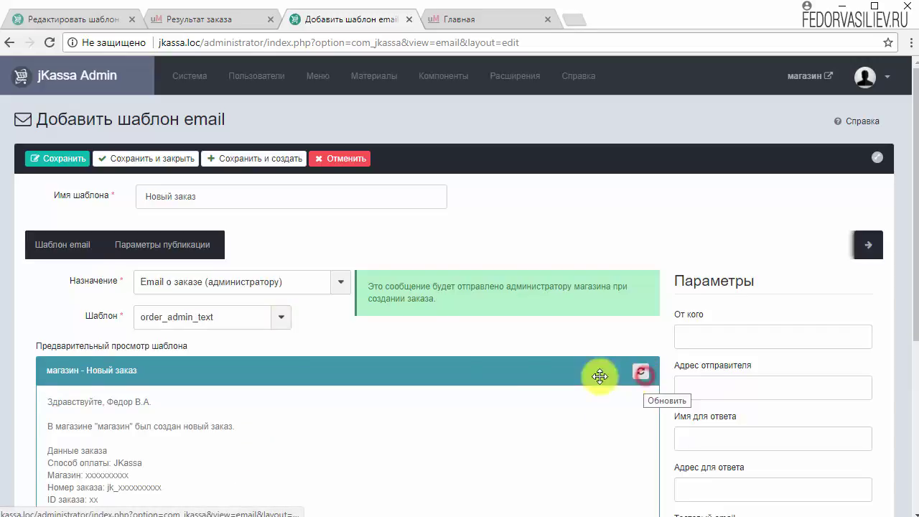
Save the new order template and start another one with the pasted name "Ошибка заказа"
left_click(282, 161)
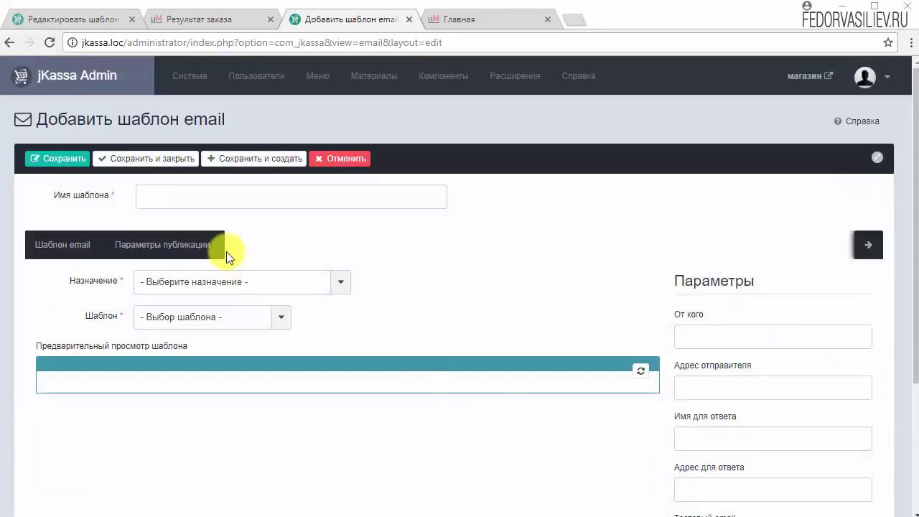
right_click(199, 185)
left_click(188, 199)
right_click(188, 198)
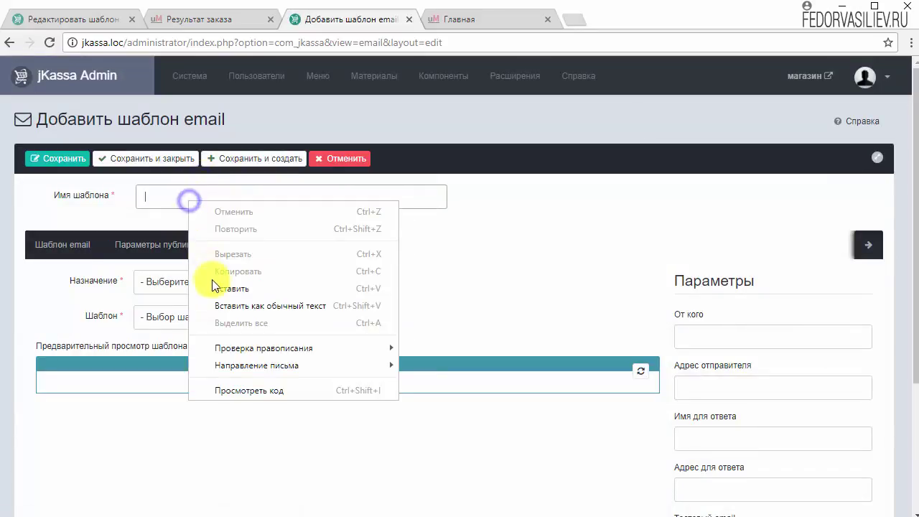
left_click(211, 288)
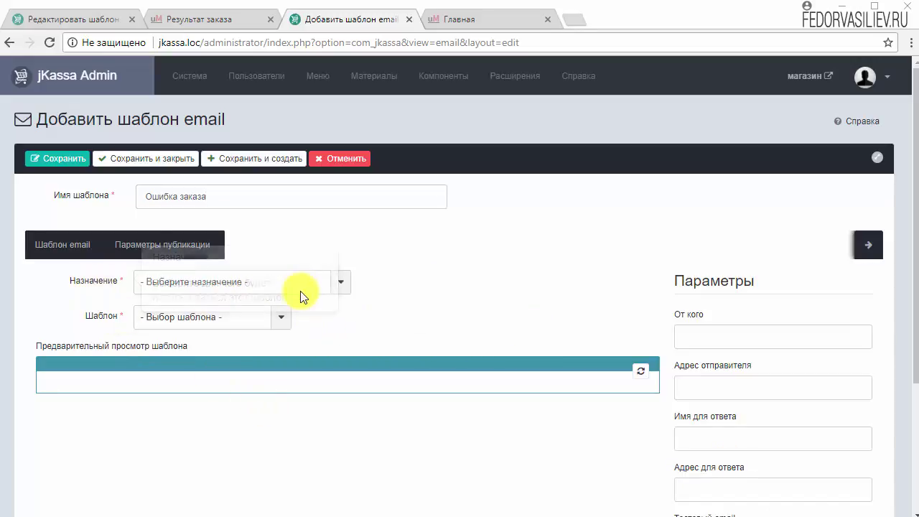
Set the template's purpose to "Email при неудаче (администратору)" and choose status_admin_text as its template file
left_click(337, 282)
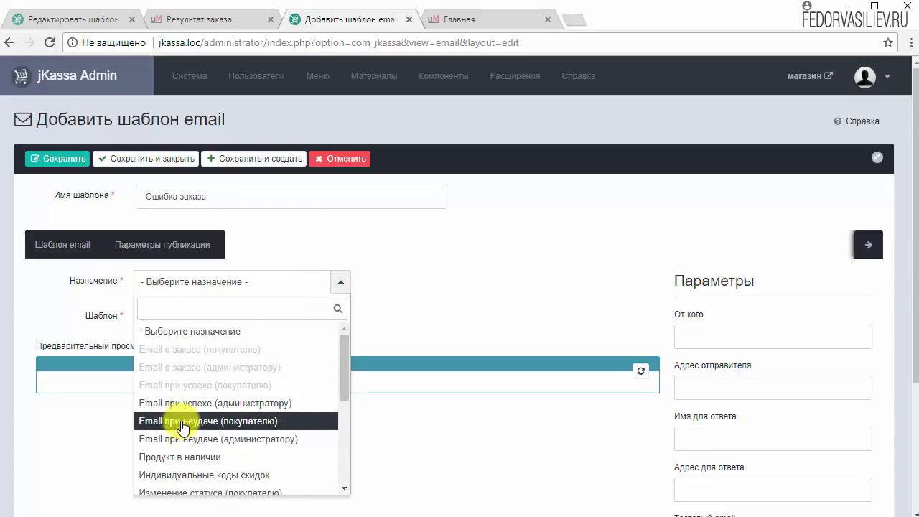
left_click(252, 442)
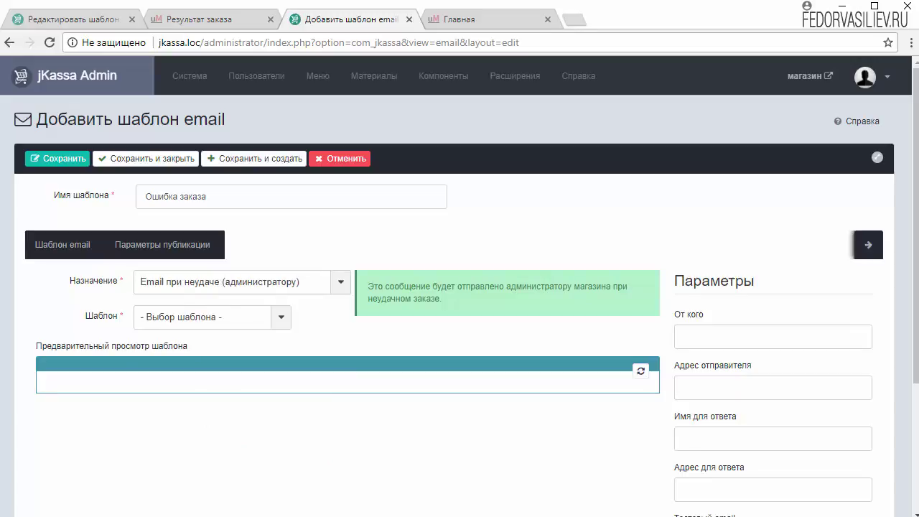
left_click(272, 324)
scroll(299, 403, "down", 3)
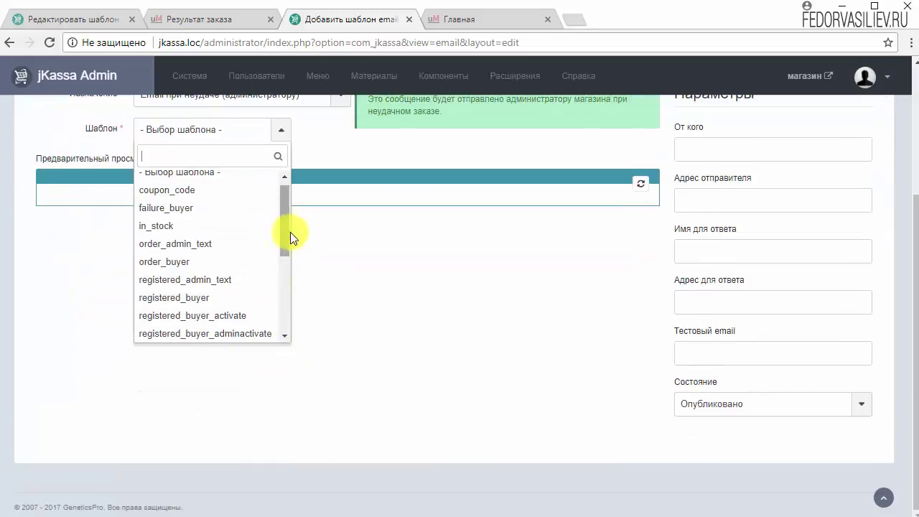
left_click_drag(285, 237, 285, 354)
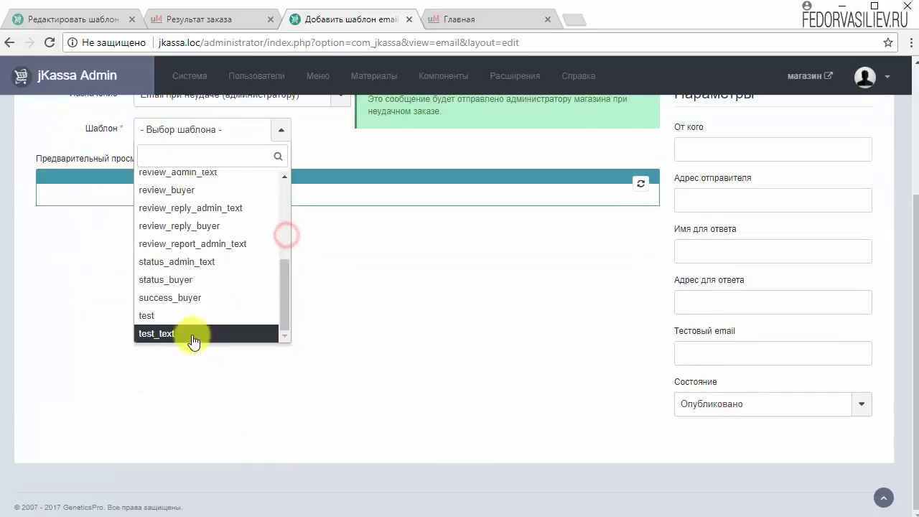
left_click(179, 263)
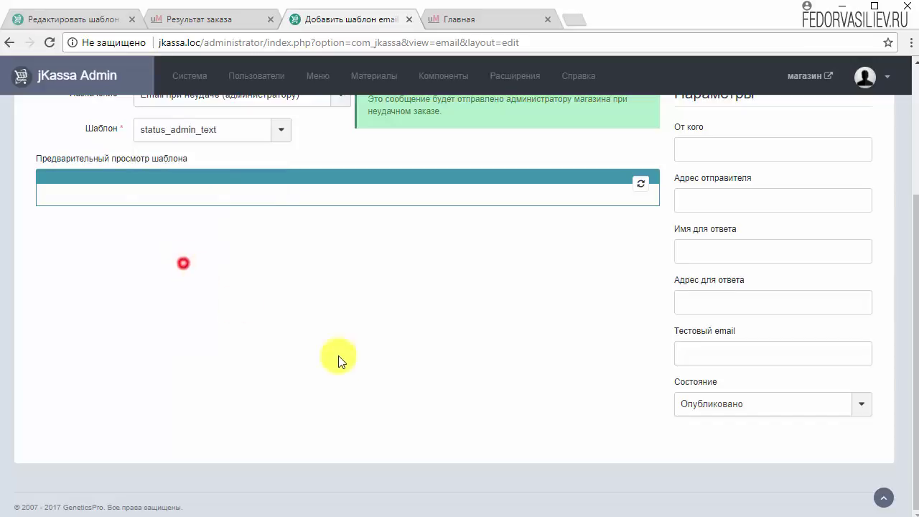
Save the order error template and start a new one with the pasted name "Успешный заказ (админ)"
scroll(331, 323, "up", 3)
left_click(284, 158)
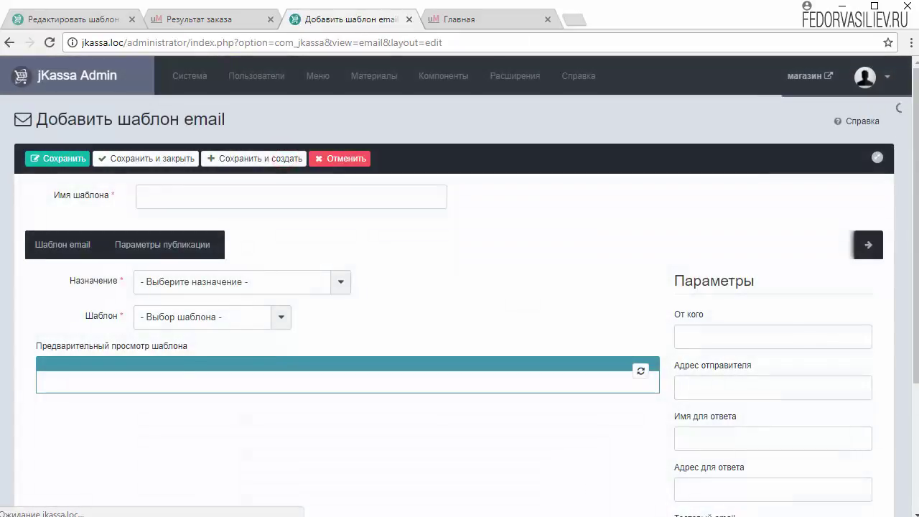
right_click(180, 194)
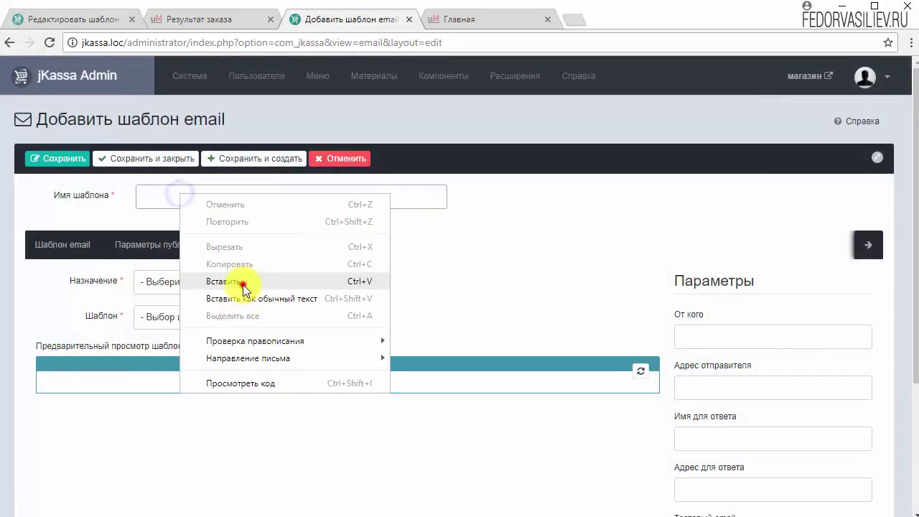
left_click(242, 282)
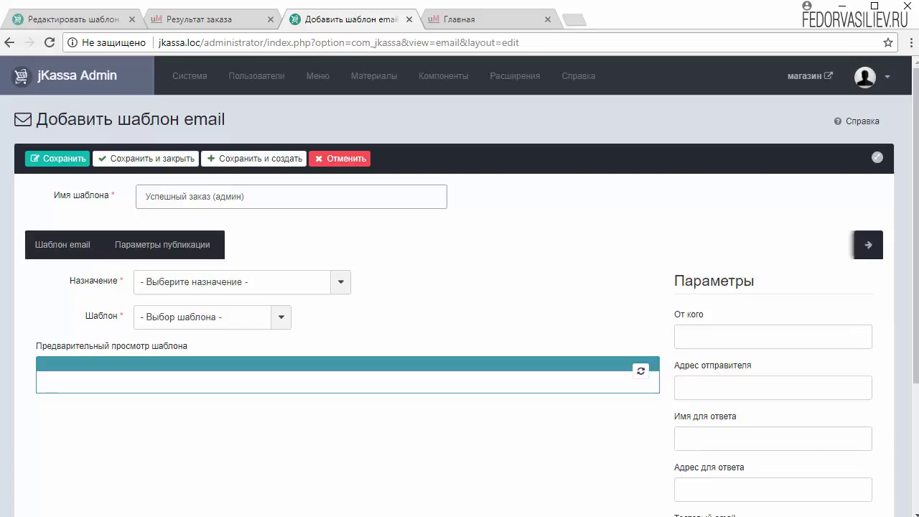
left_click(500, 410)
Set the template's purpose to "Email при успехе (администратору)" with template file status_admin_text, and save it
left_click(342, 285)
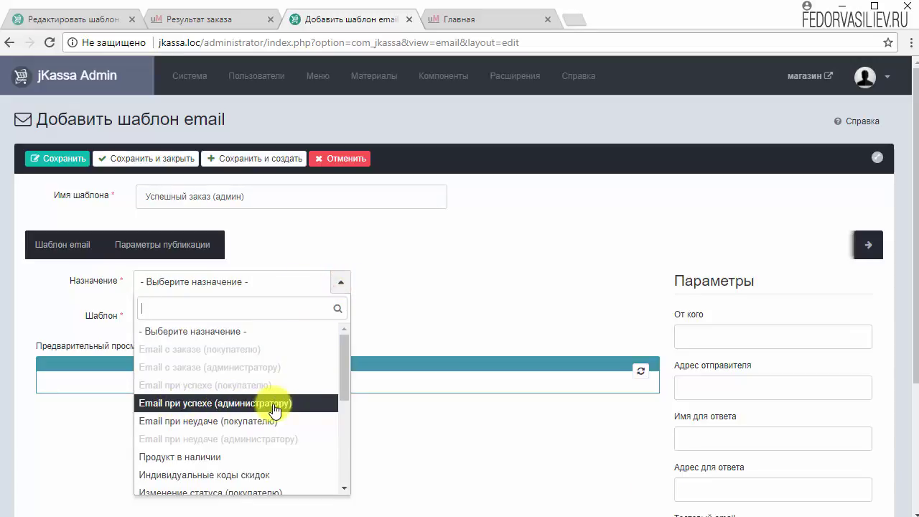
left_click(323, 404)
left_click(281, 317)
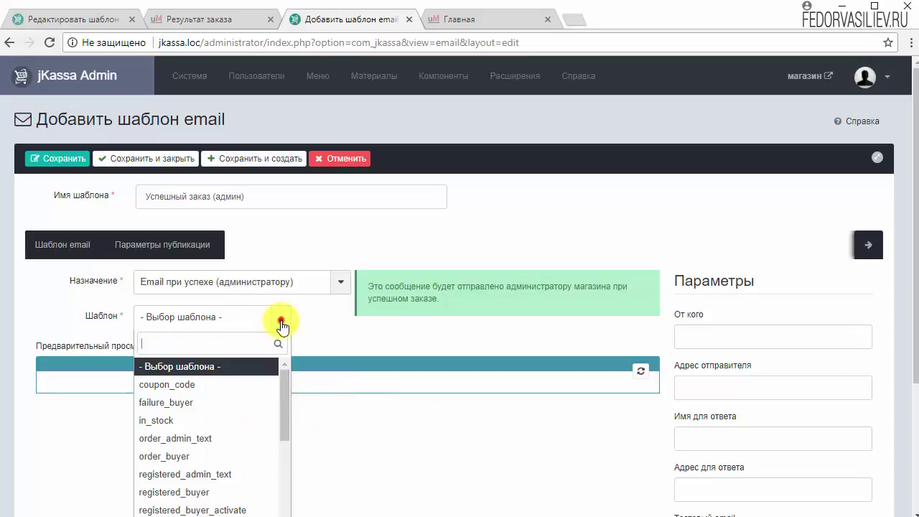
left_click_drag(285, 402, 291, 484)
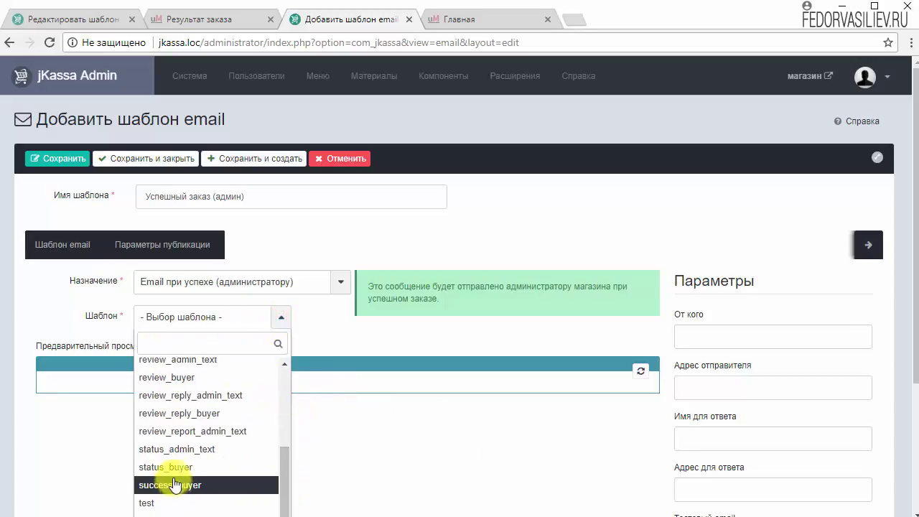
left_click(205, 450)
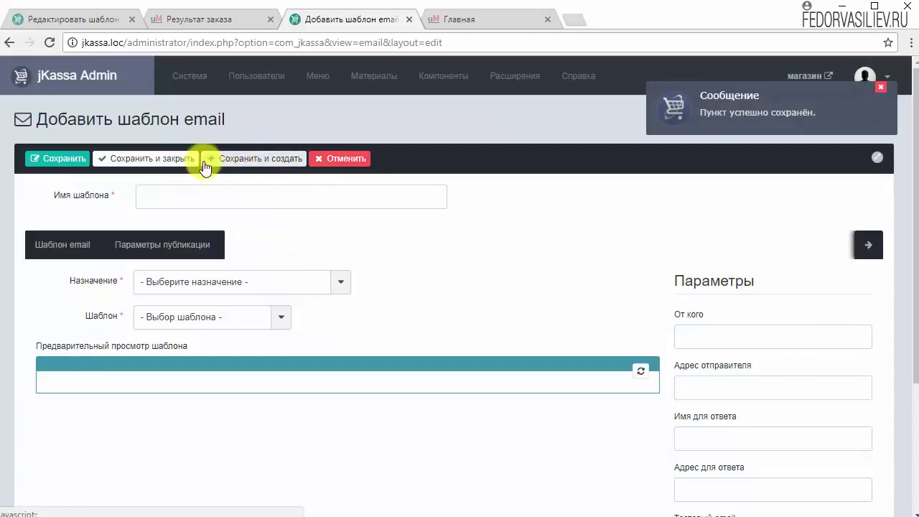
Close the blank new template form without saving and look through the shop's list of email templates
left_click(339, 159)
scroll(477, 204, "down", 2)
scroll(315, 253, "down", 1)
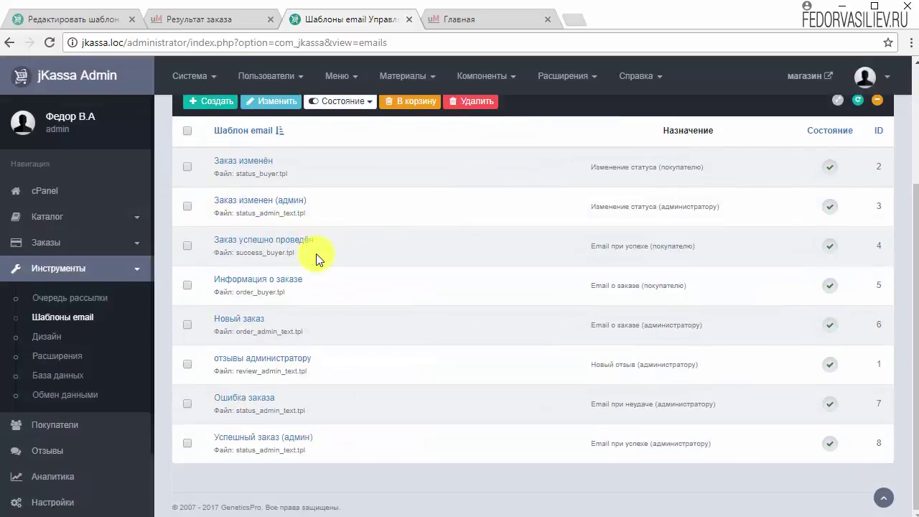
scroll(321, 229, "up", 1)
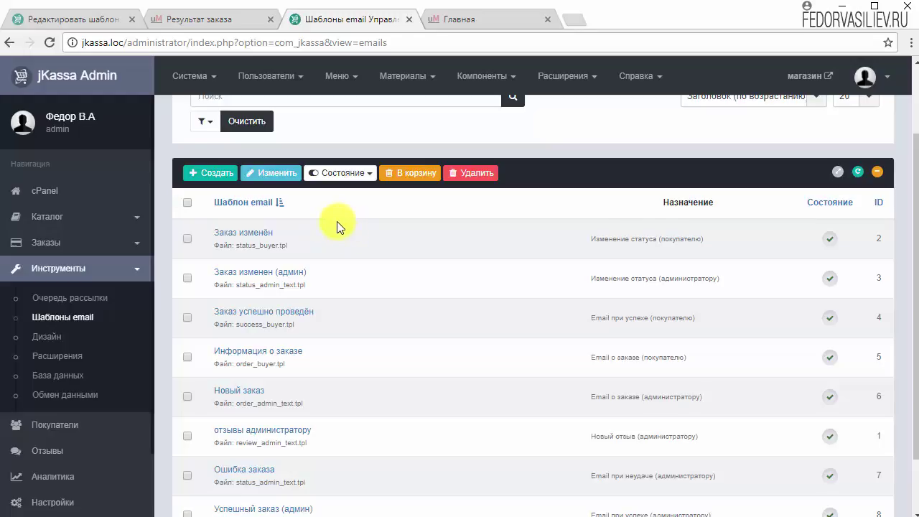
Switch to the demo shop's admin area, close its open template and look through its full email template list
left_click(96, 26)
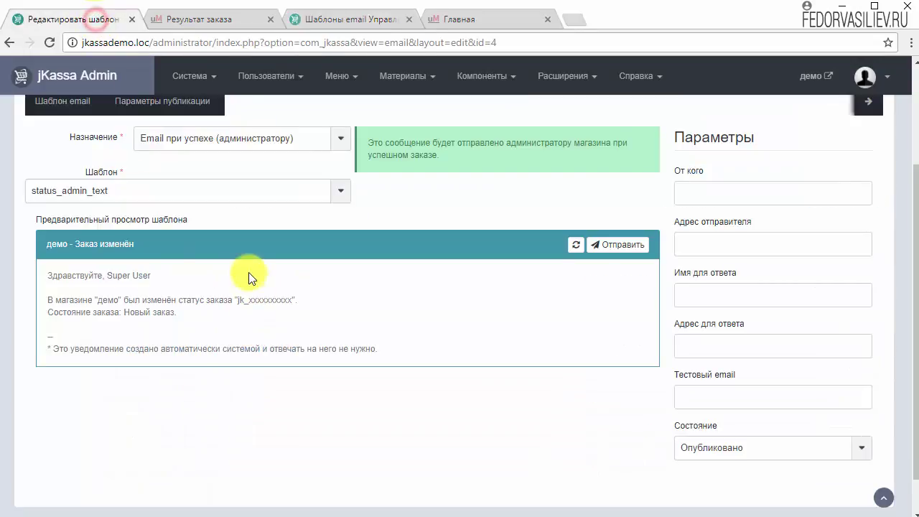
scroll(248, 272, "up", 3)
left_click(402, 164)
scroll(243, 305, "down", 2)
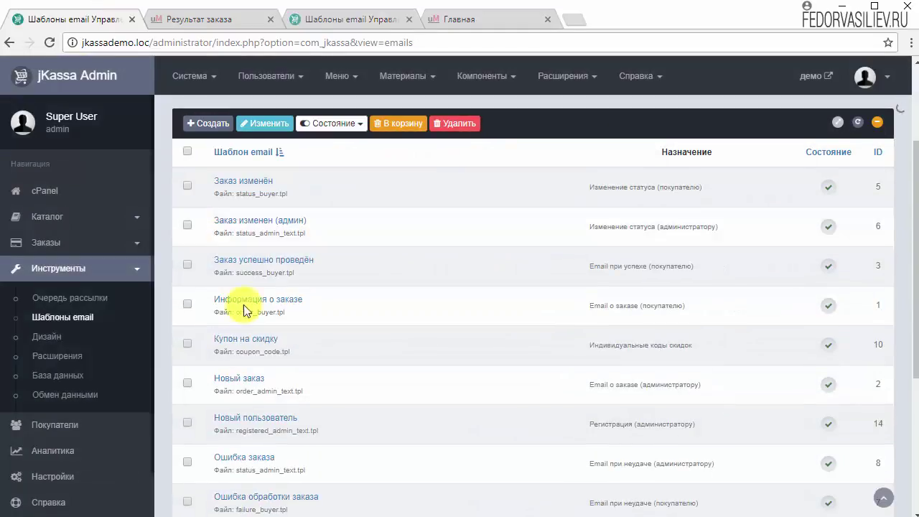
scroll(257, 207, "down", 2)
scroll(257, 207, "down", 2)
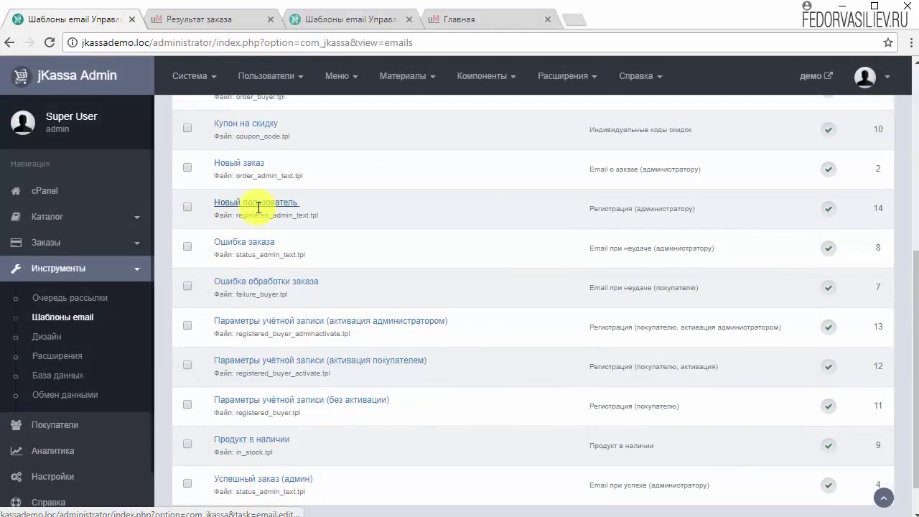
scroll(258, 207, "down", 1)
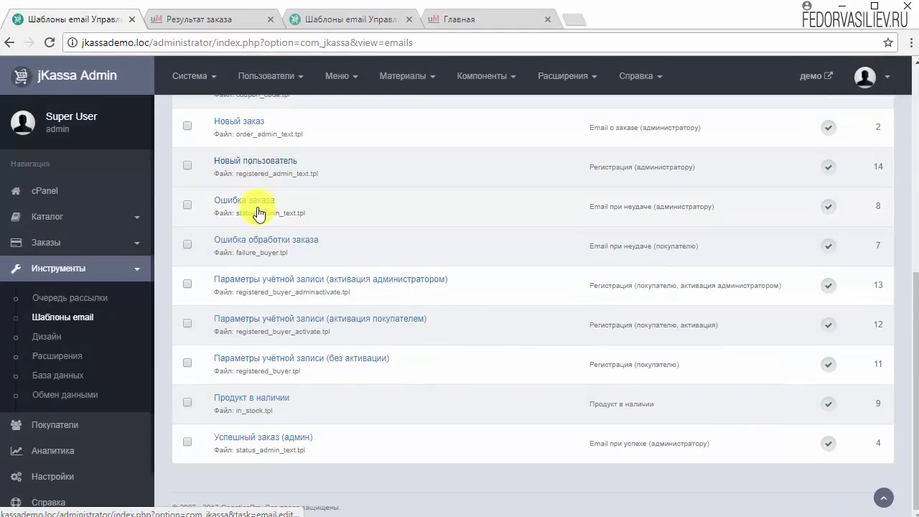
Return to the working shop's email template list to look it over, and switch to the shop's home page
left_click(344, 23)
scroll(323, 441, "down", 2)
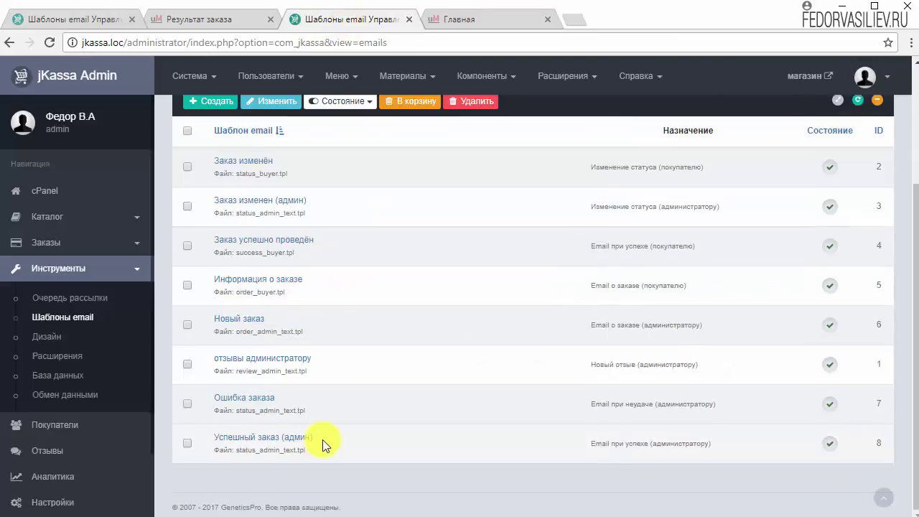
scroll(314, 263, "up", 5)
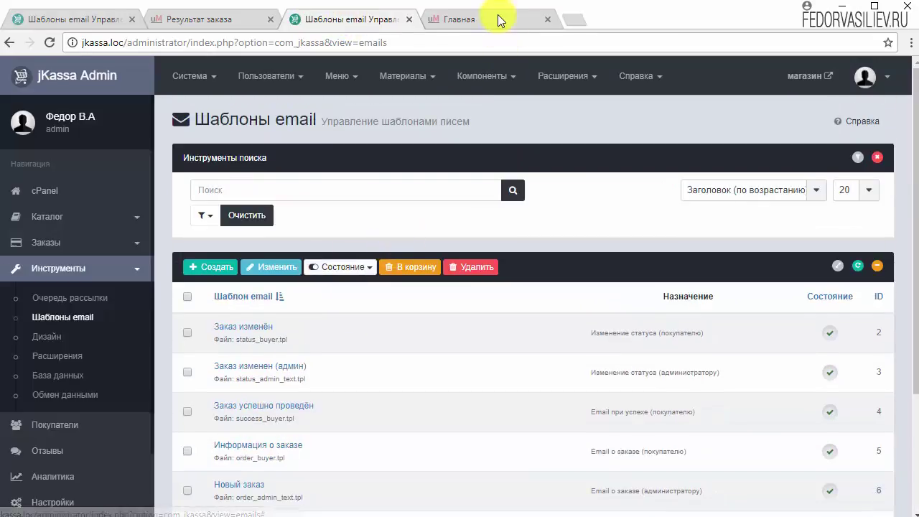
left_click(446, 27)
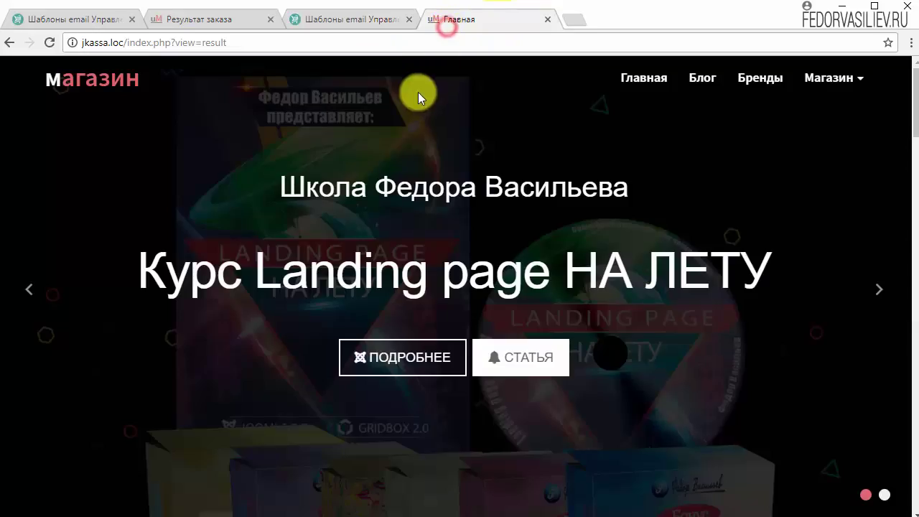
Open the Joomla courses category from the home page and go to the order checkout page
scroll(502, 266, "down", 7)
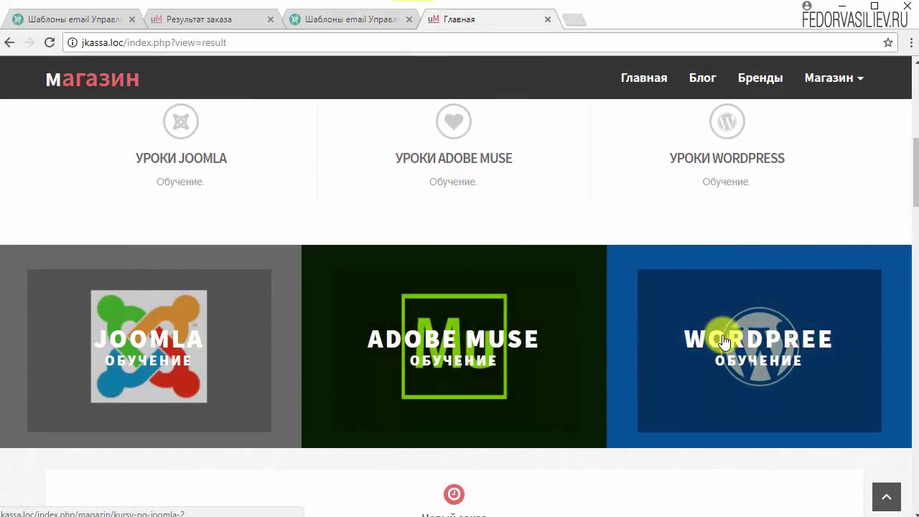
left_click(179, 316)
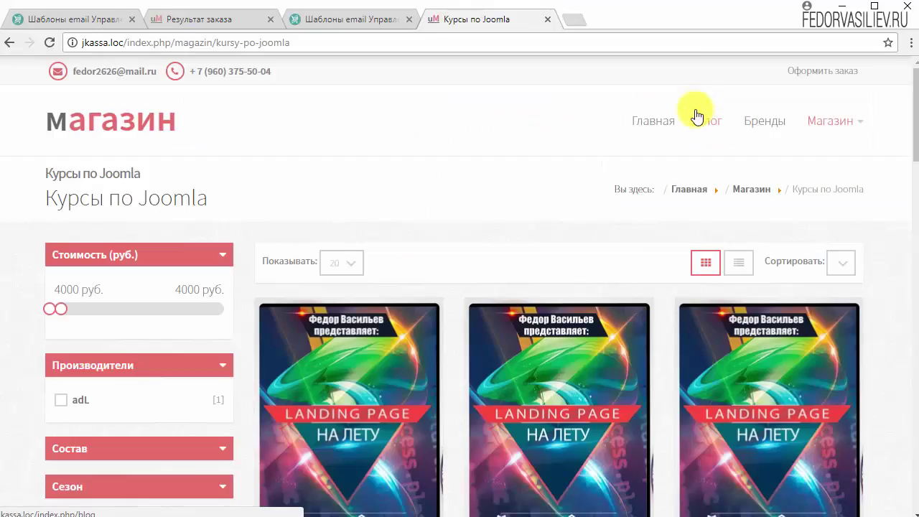
left_click(810, 72)
scroll(431, 251, "down", 1)
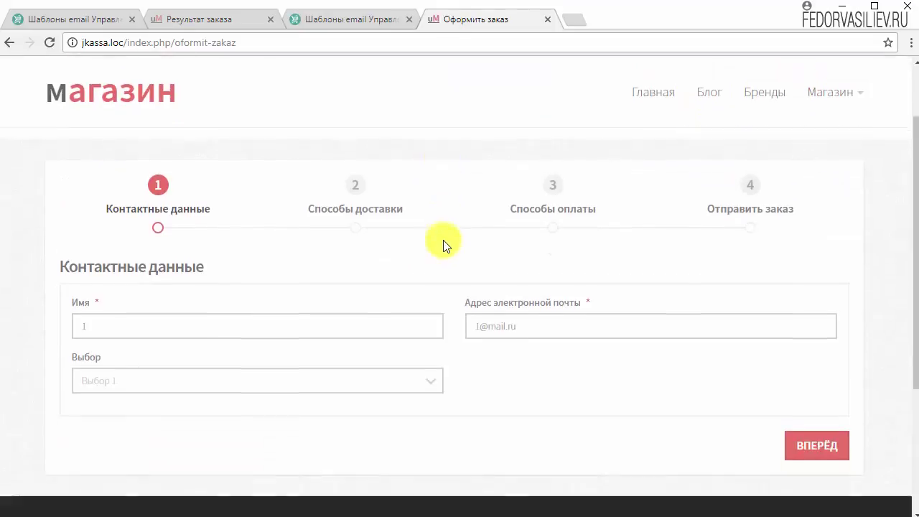
Submit the order with the prefilled contact details, delivery "Доставка по адресу" and payment "Наличными"
scroll(444, 270, "down", 1)
left_click(799, 372)
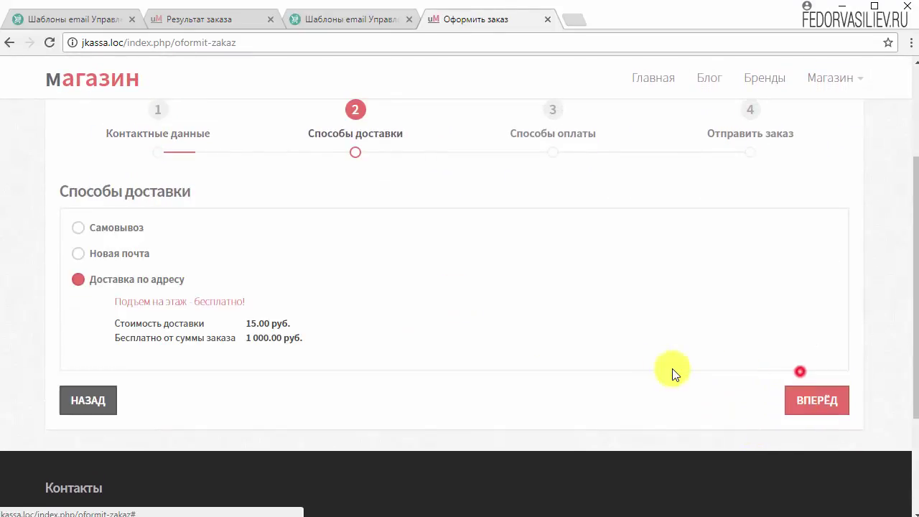
left_click(797, 406)
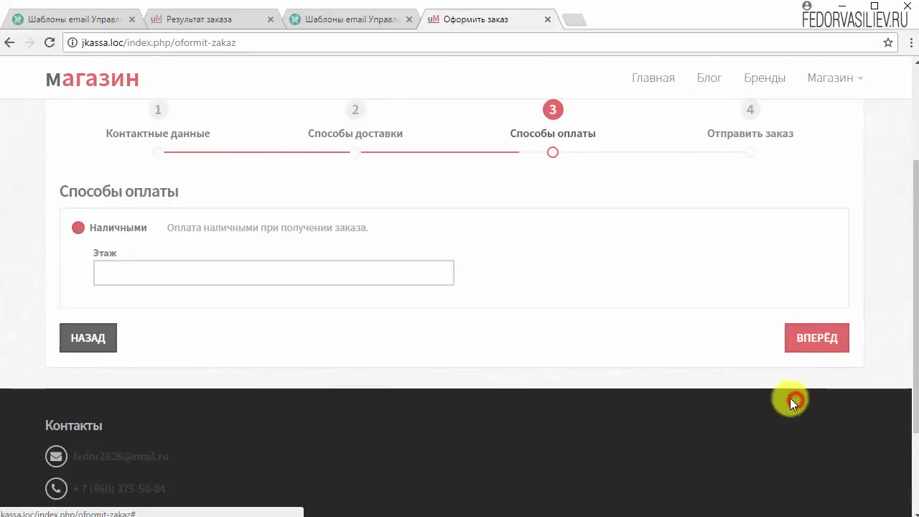
left_click(802, 339)
scroll(779, 337, "down", 8)
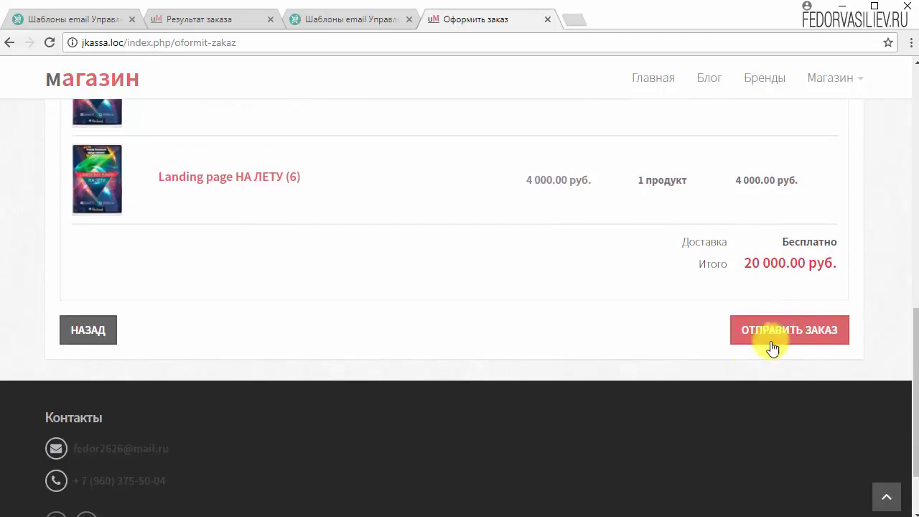
left_click(761, 336)
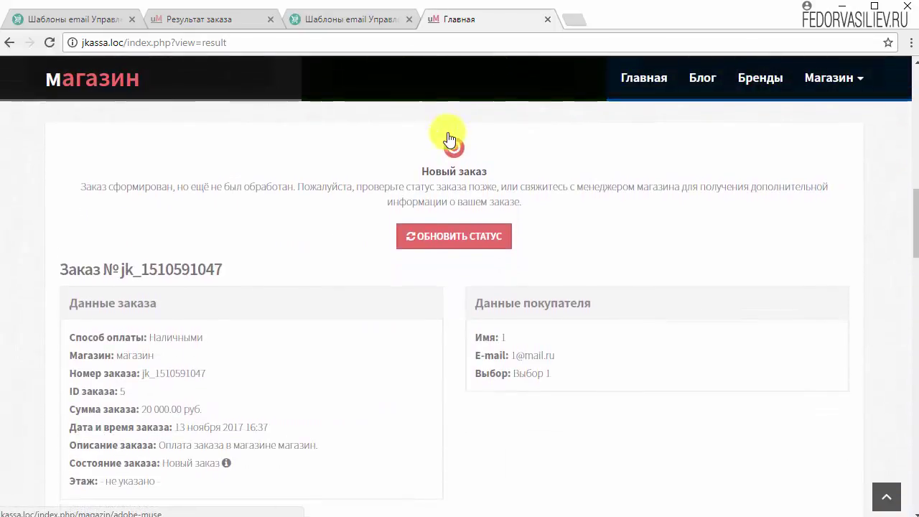
Look over the submitted order's details on the home page and refresh its status
triple_click(416, 171)
scroll(662, 212, "down", 2)
scroll(661, 211, "down", 1)
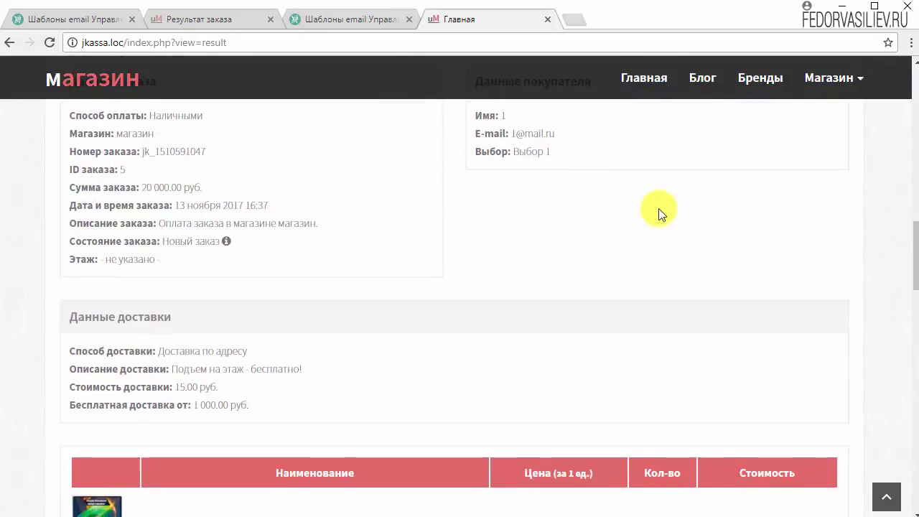
scroll(431, 342, "up", 5)
left_click(426, 348)
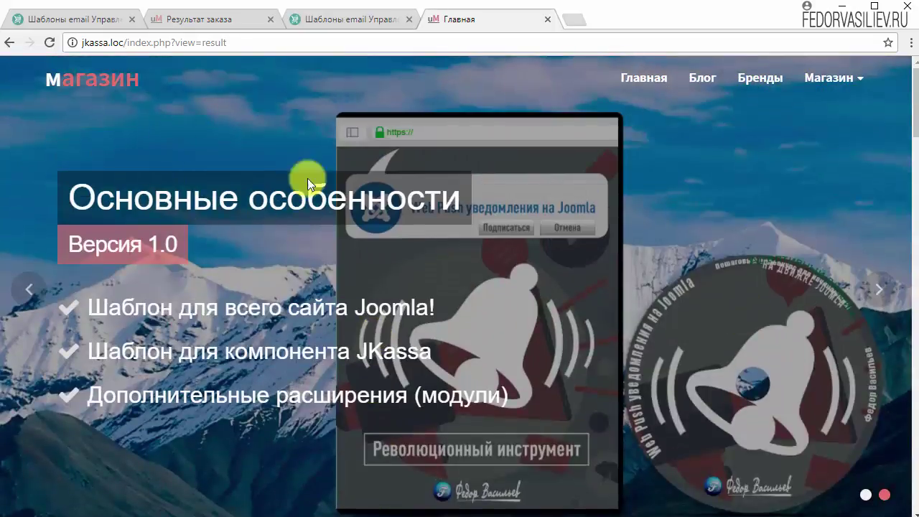
Read the new order's status message, delivery data and product list on the home page
scroll(85, 222, "down", 10)
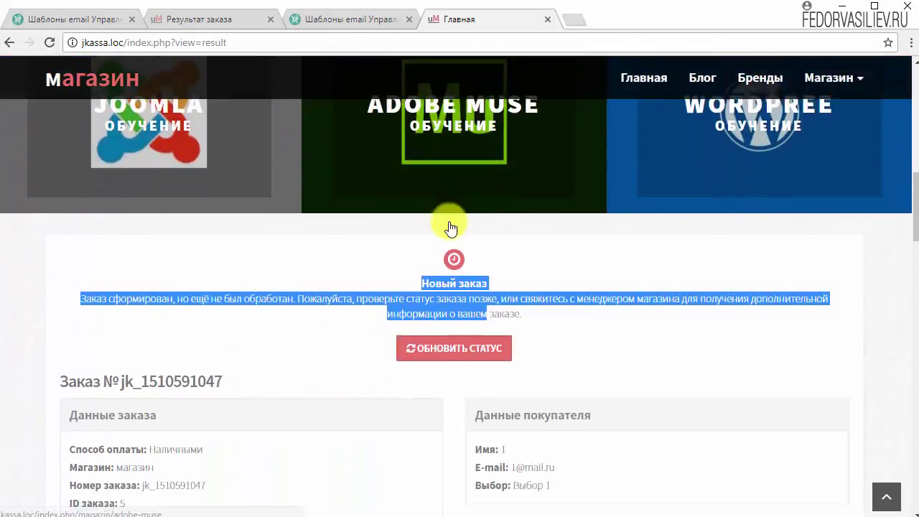
scroll(450, 228, "down", 1)
left_click(279, 244)
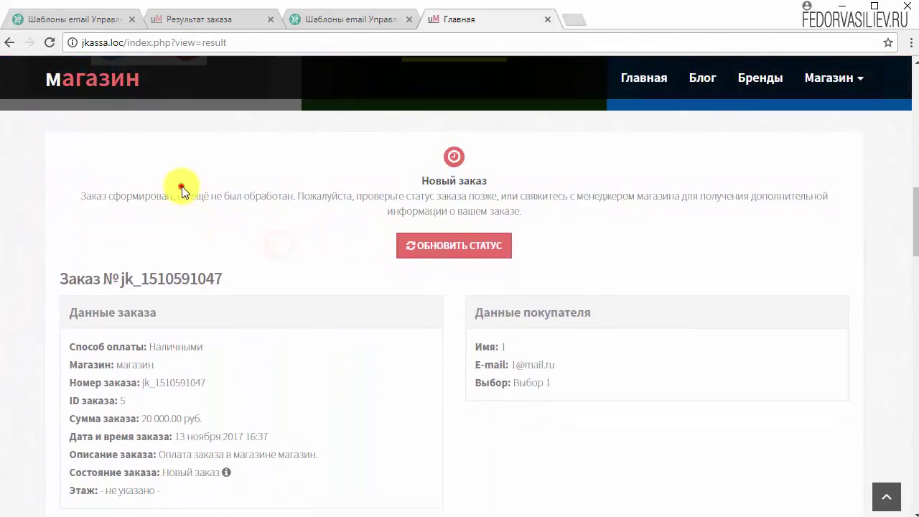
left_click_drag(181, 184, 549, 215)
scroll(123, 380, "down", 6)
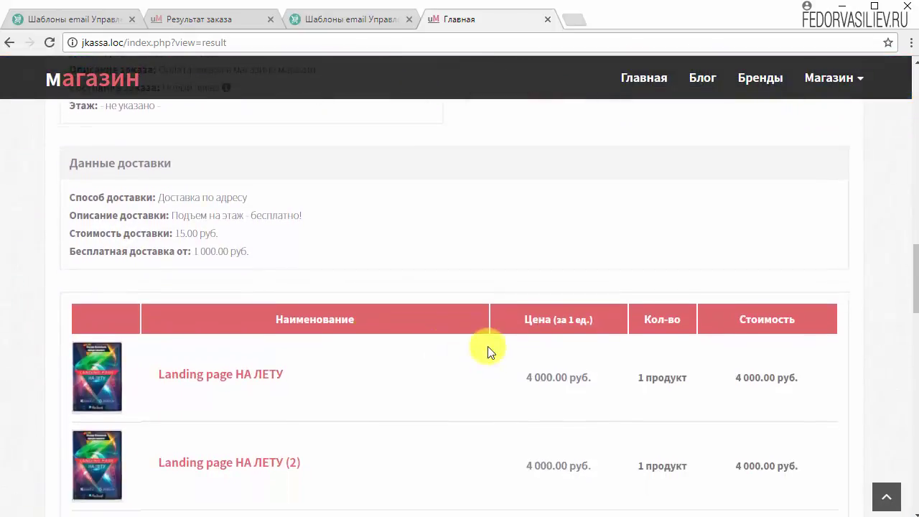
scroll(488, 348, "up", 6)
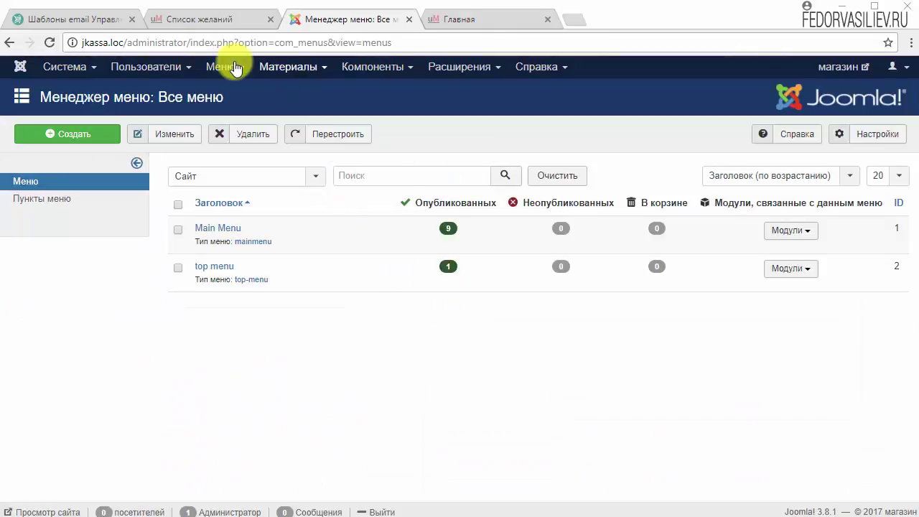
Check the available menus in the admin area and the "Оформить заказ" link on the shop's Joomla courses page
left_click(220, 66)
mouse_move(230, 188)
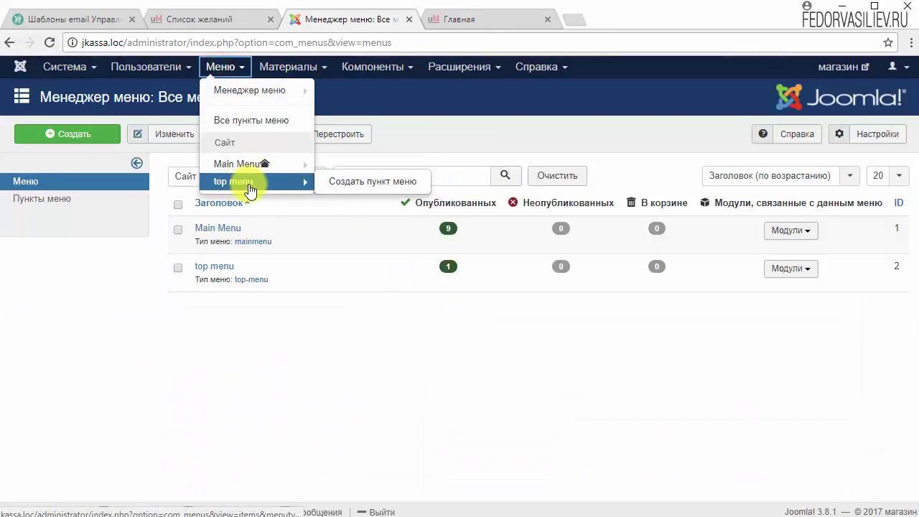
left_click(341, 338)
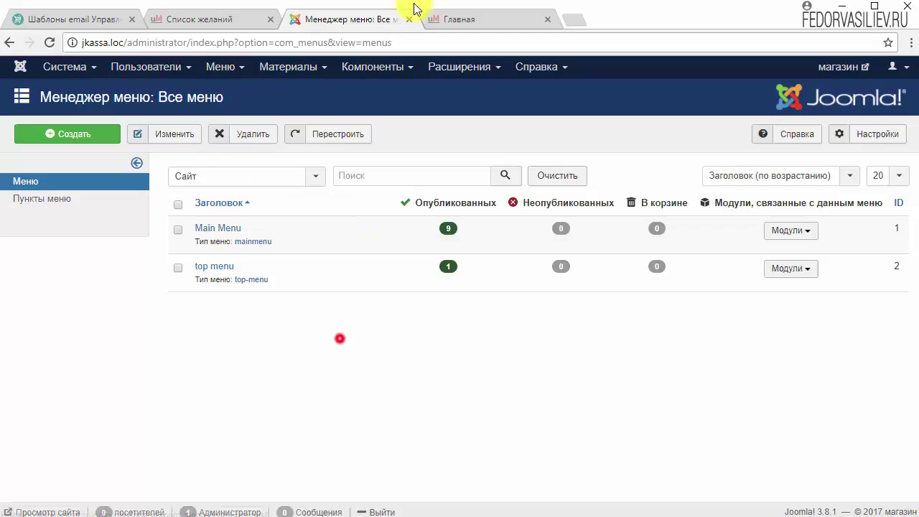
left_click(455, 22)
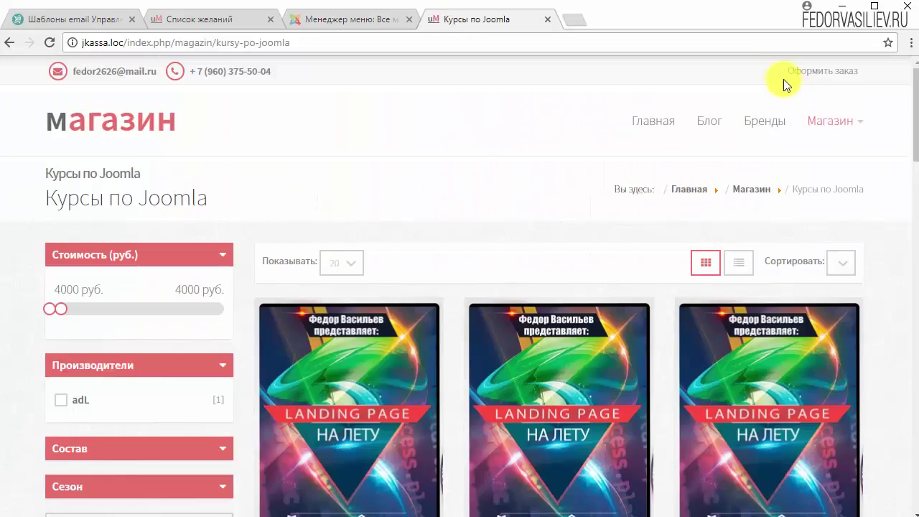
left_click_drag(785, 73, 854, 71)
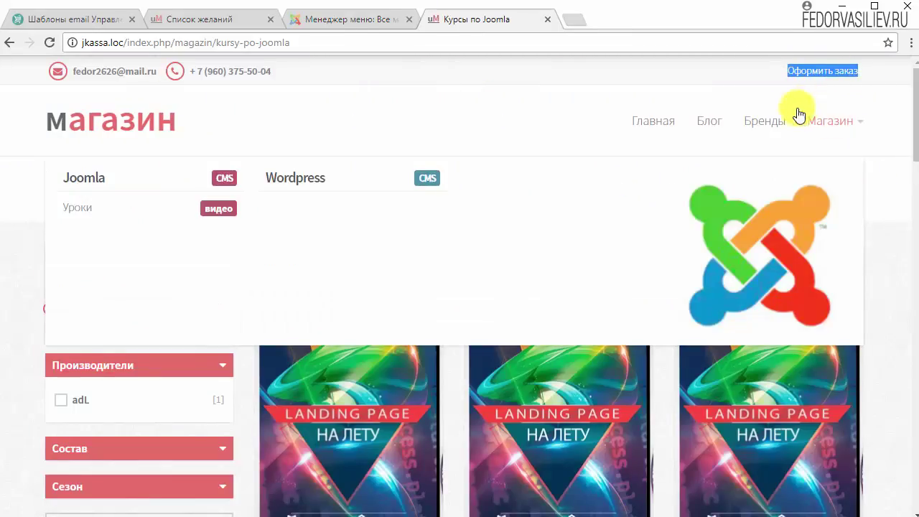
scroll(748, 94, "down", 15)
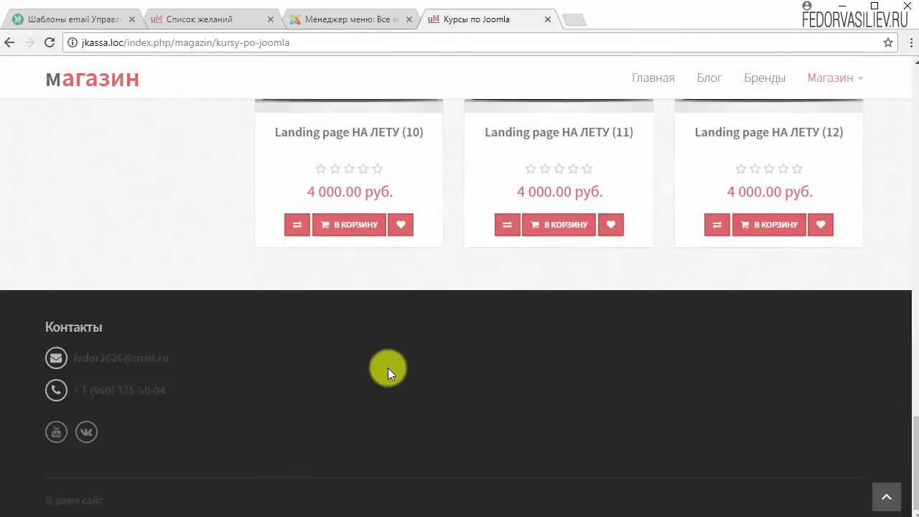
Create a new item in the admin area's top menu and title it "Результат заказа"
left_click(330, 22)
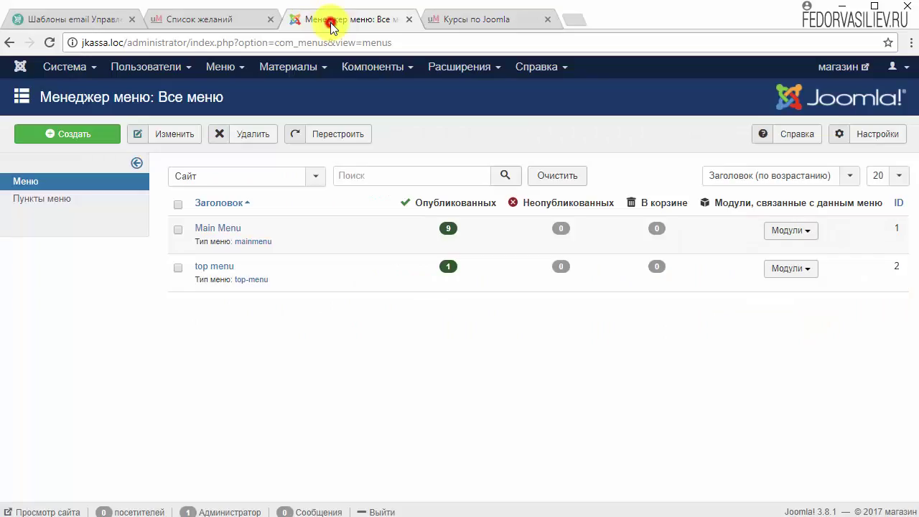
left_click(207, 271)
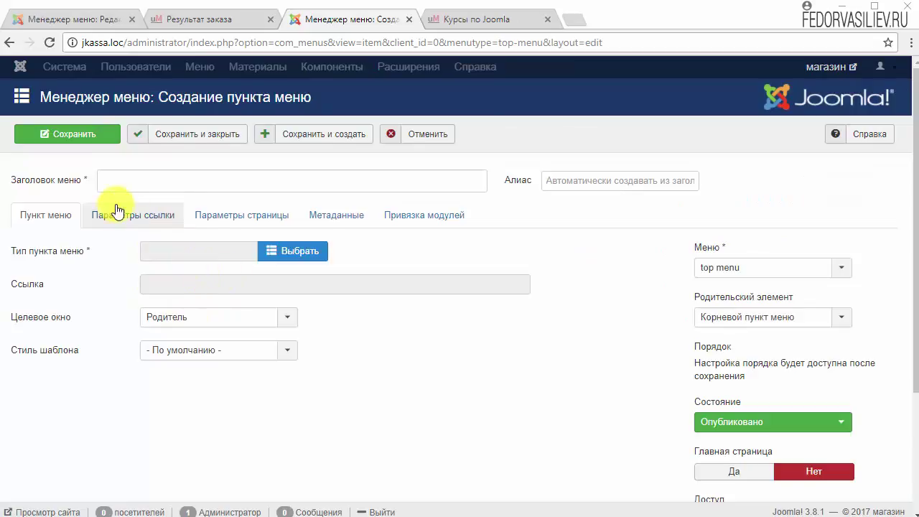
right_click(124, 181)
left_click(165, 264)
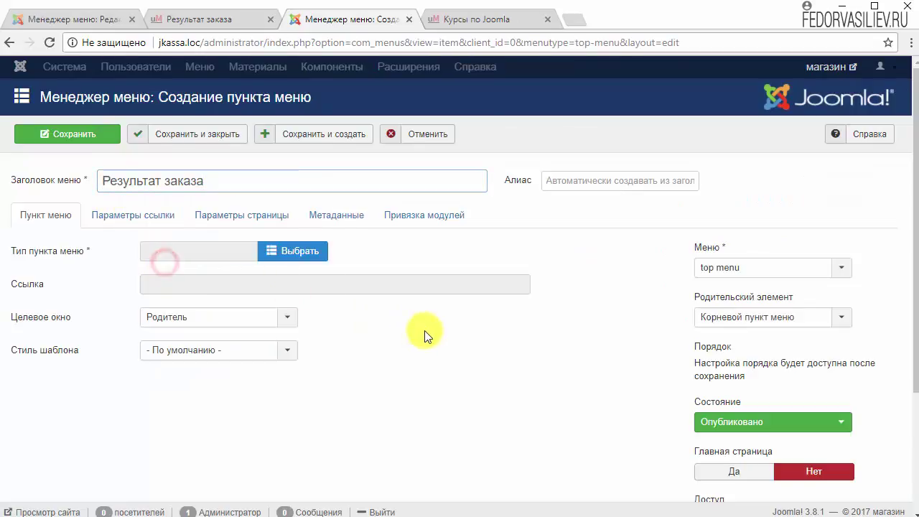
Set the new menu item's type to the JKassa page "Результат заказа"
left_click(301, 263)
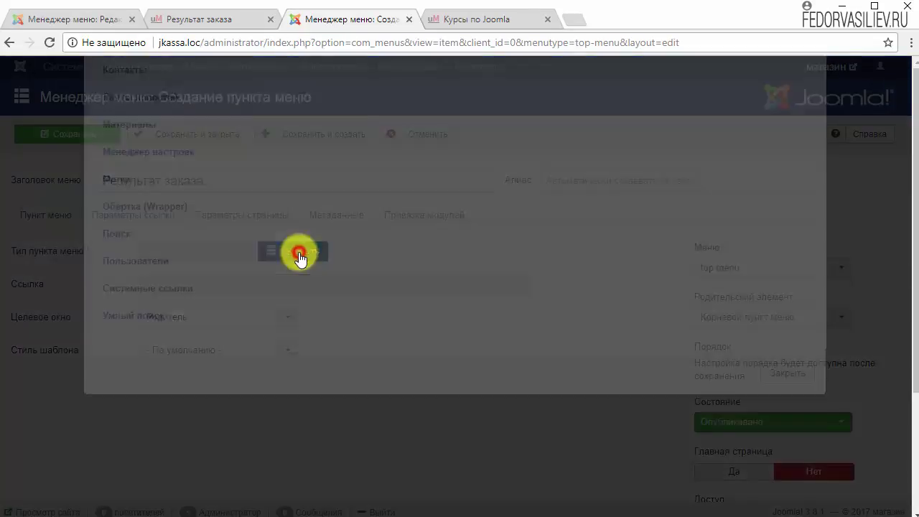
left_click(126, 141)
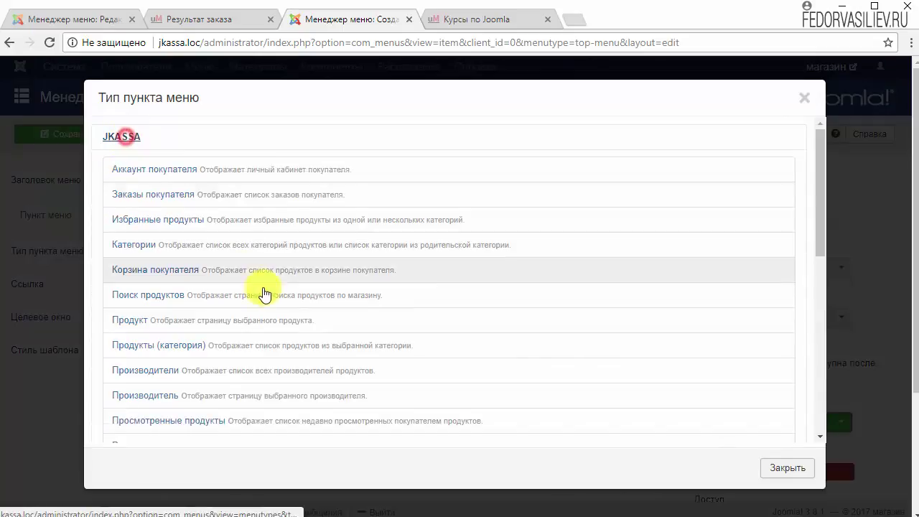
scroll(263, 284, "down", 3)
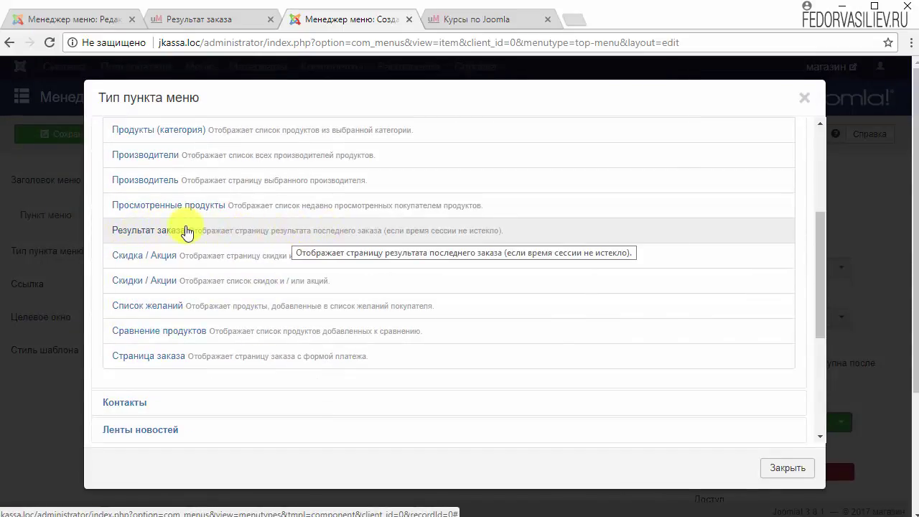
left_click(167, 236)
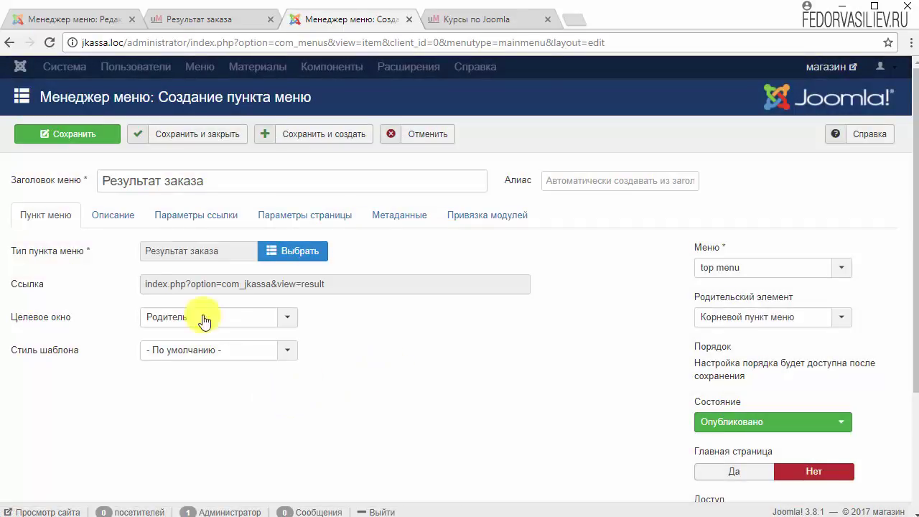
Review the menu item's description, link, page, metadata and module assignment settings, and save the item
left_click(112, 223)
left_click(178, 227)
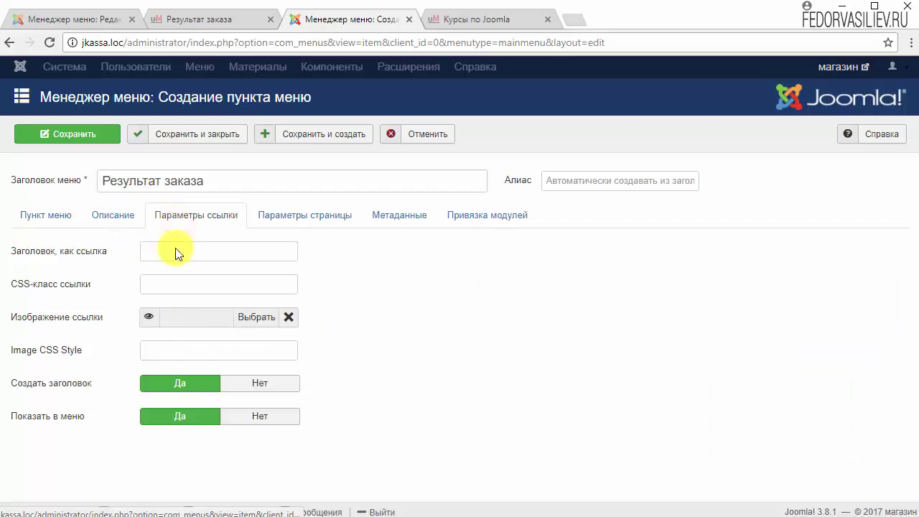
left_click(302, 225)
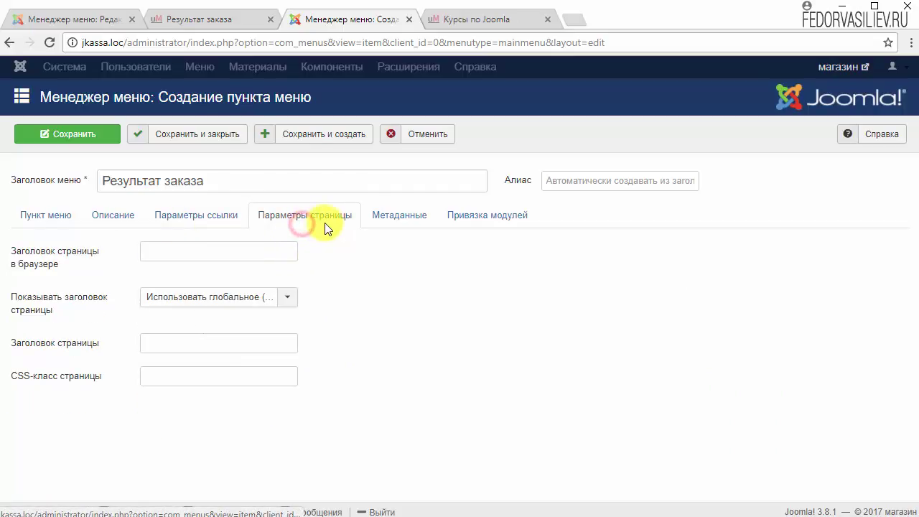
left_click(387, 224)
left_click(488, 227)
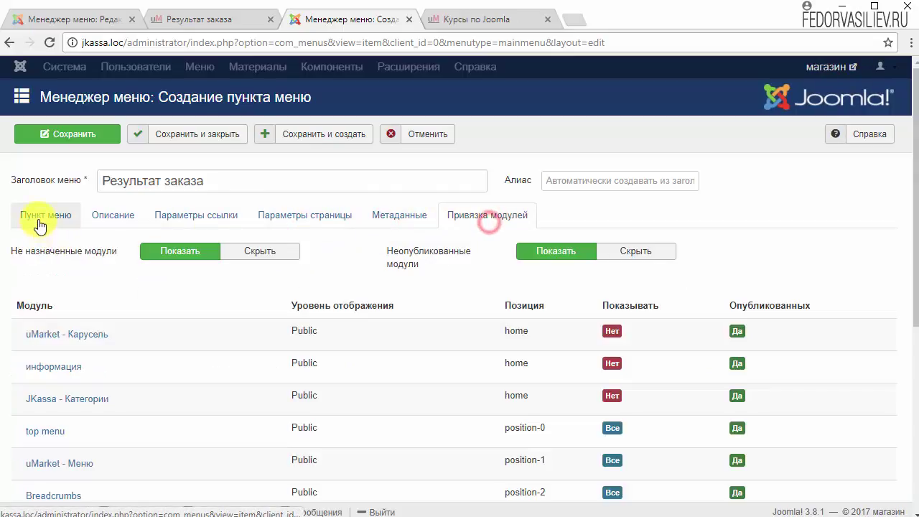
left_click(35, 224)
left_click(59, 133)
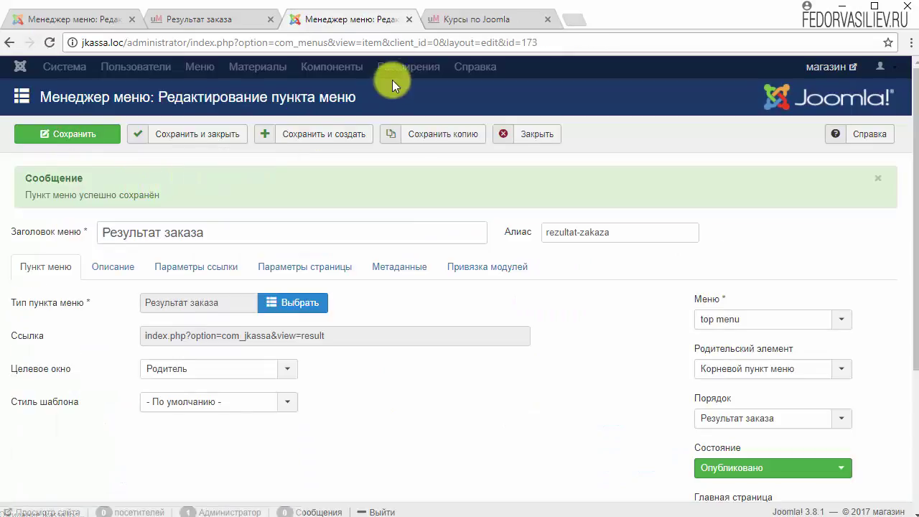
Reload the shop's Joomla courses page, open the new "Результат заказа" link and look through the order result page
left_click(455, 20)
left_click(49, 43)
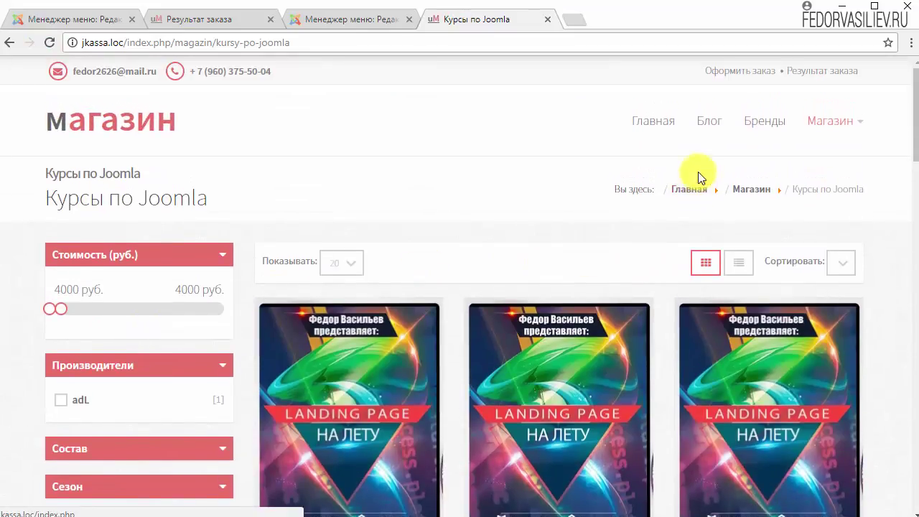
left_click(817, 72)
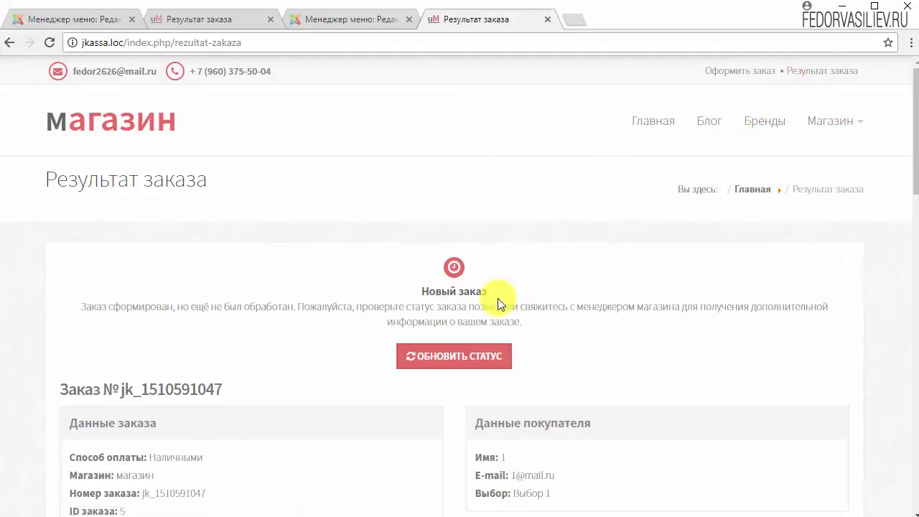
scroll(183, 143, "down", 3)
scroll(300, 294, "up", 3)
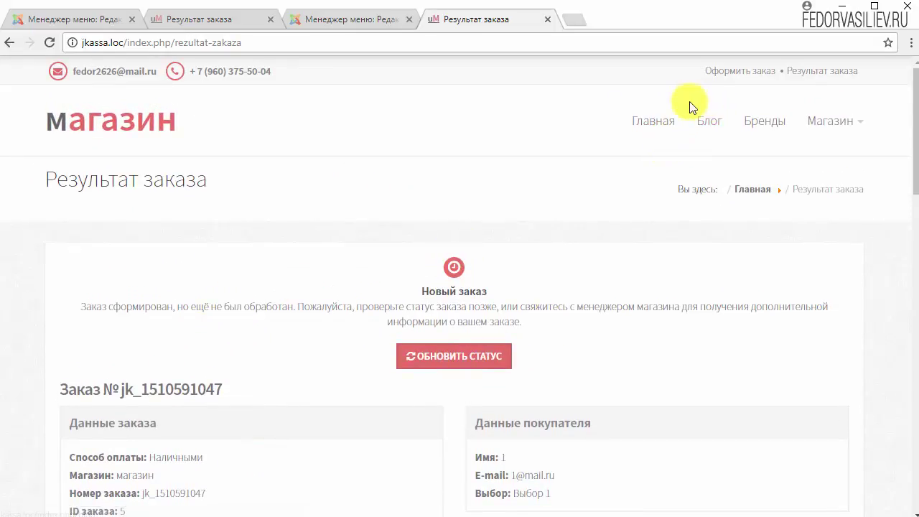
Place another test order from the checkout page, keeping the prefilled contact data and the delivery method "Доставка по адресу"
left_click(725, 80)
scroll(402, 205, "down", 3)
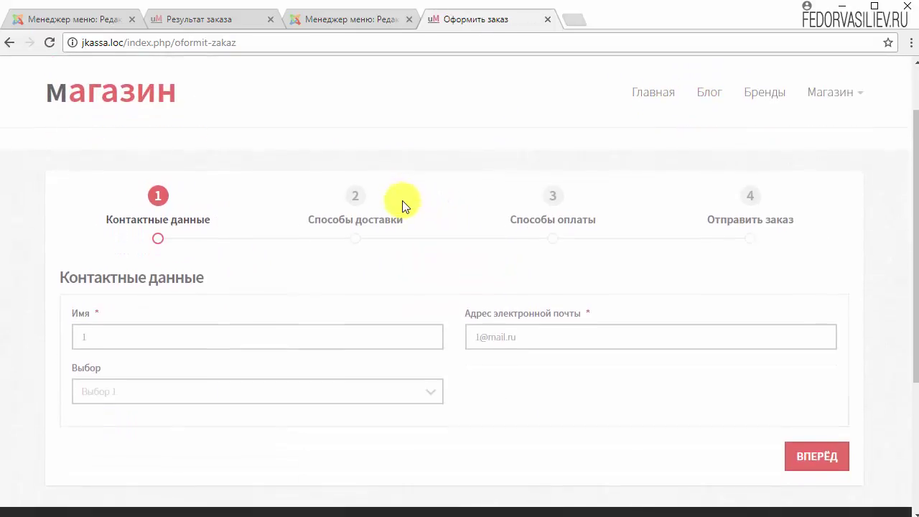
left_click(790, 400)
left_click(793, 416)
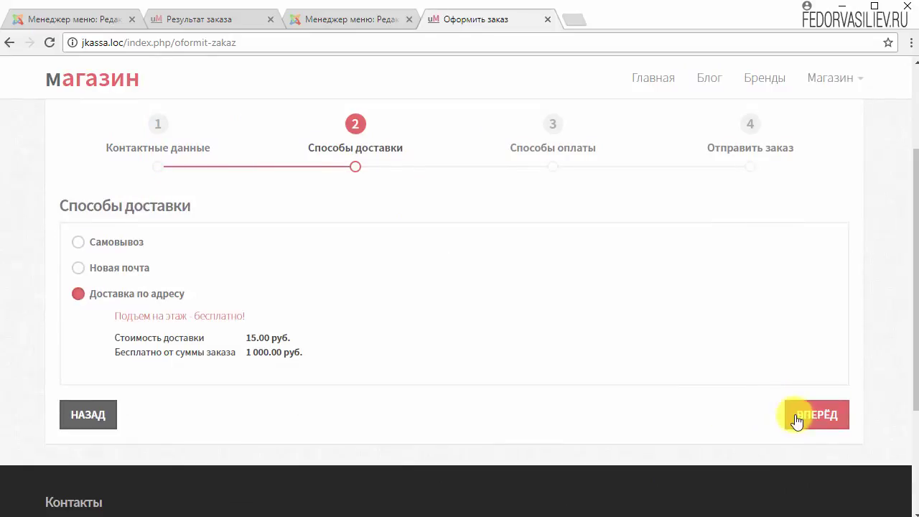
left_click(817, 365)
scroll(743, 404, "down", 5)
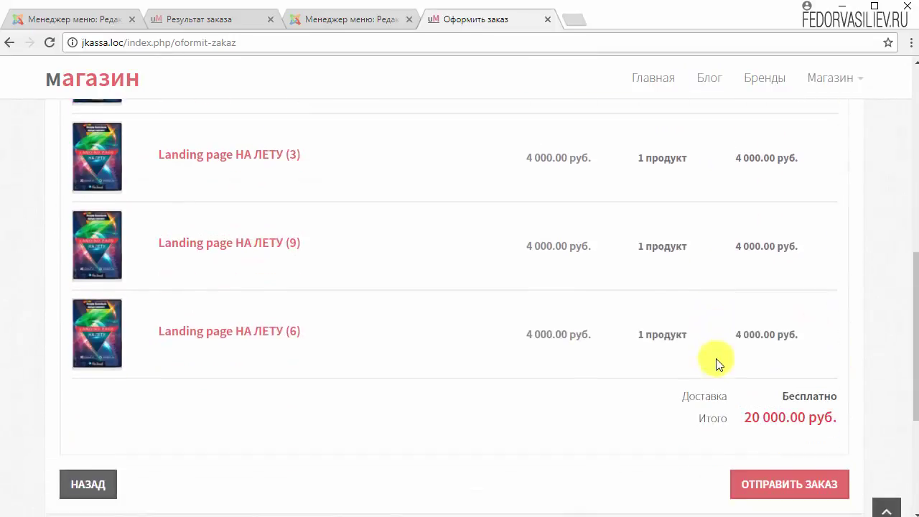
left_click(768, 396)
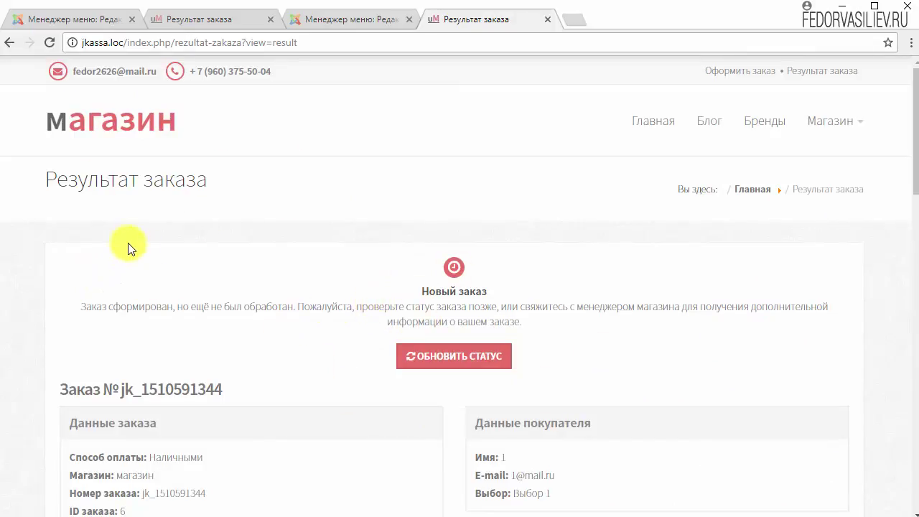
Look through the new order's result page and the "Результат заказа" link in the shop's top menu
scroll(570, 219, "down", 10)
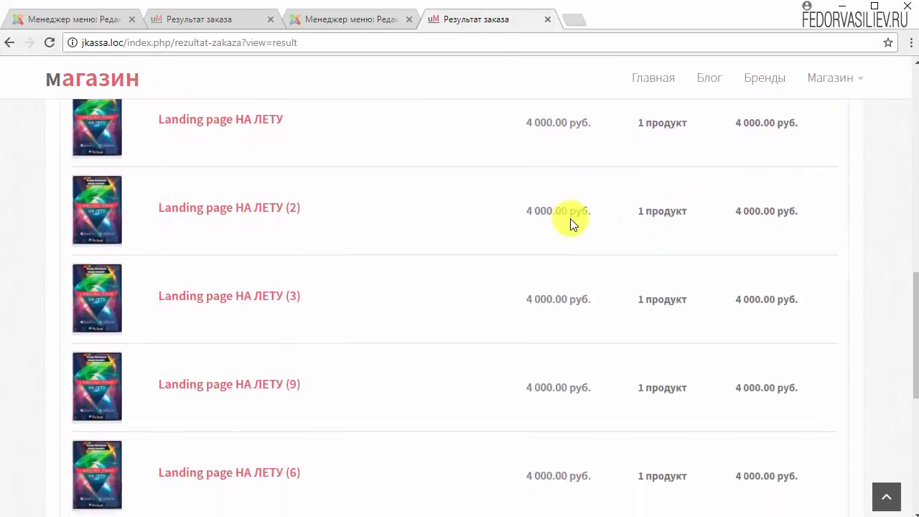
scroll(572, 224, "down", 5)
scroll(550, 292, "up", 15)
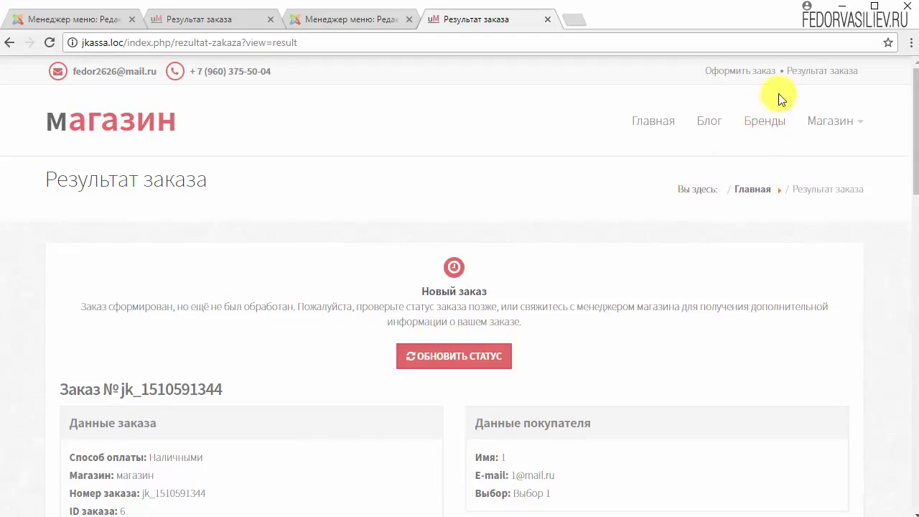
left_click_drag(861, 72, 788, 76)
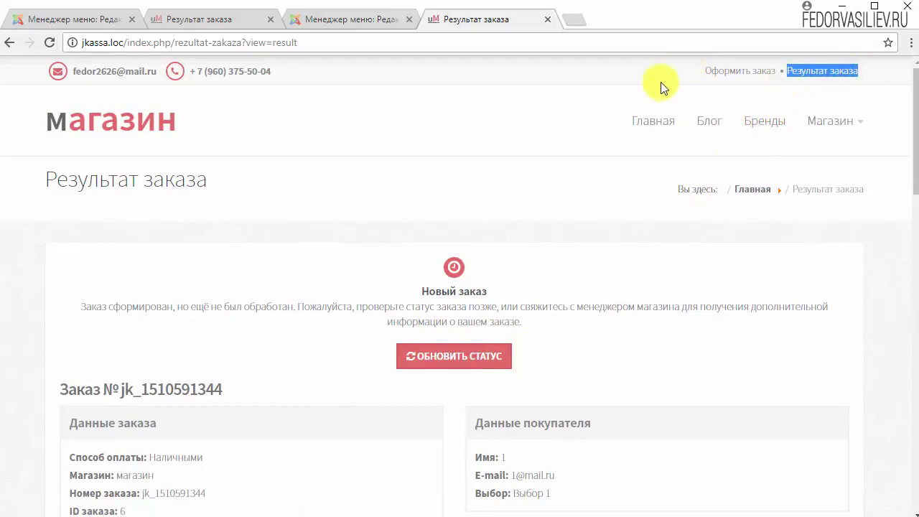
scroll(345, 338, "down", 2)
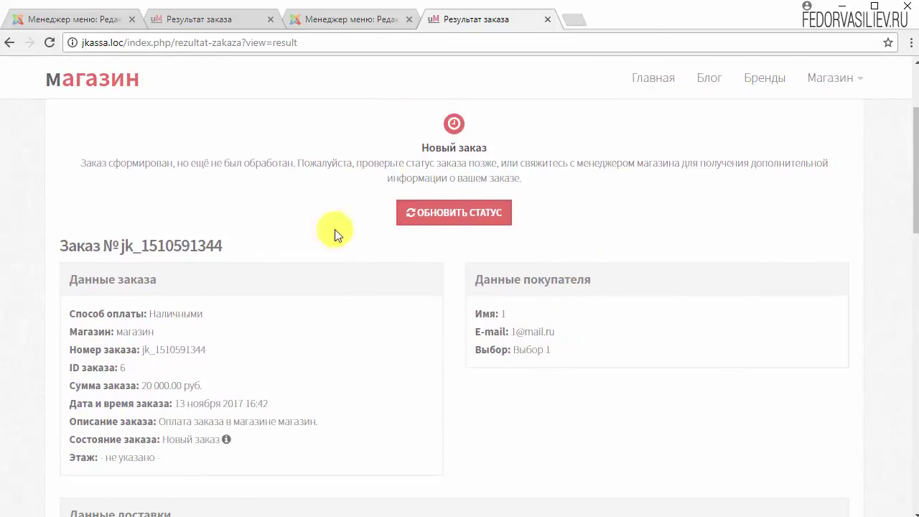
In the admin area, set "Показать в меню" to "Нет" for the "Результат заказа" menu item and save it
left_click(337, 22)
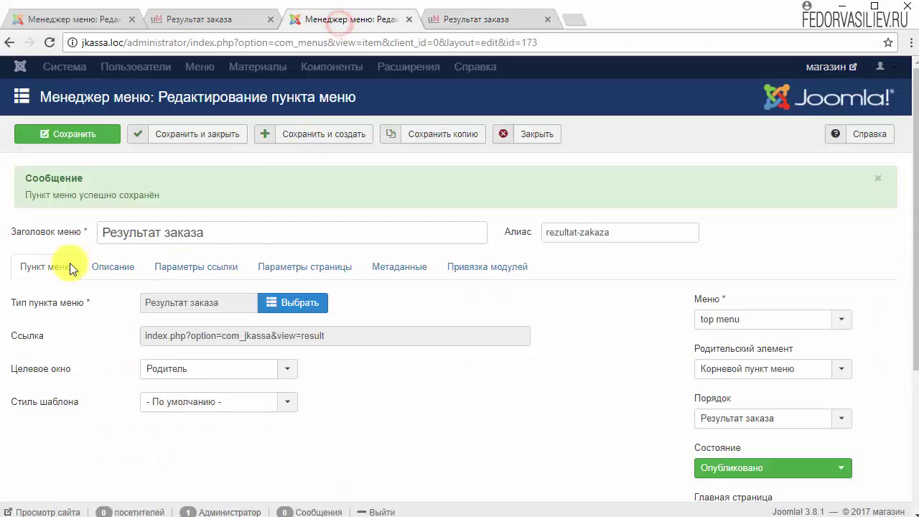
left_click(215, 273)
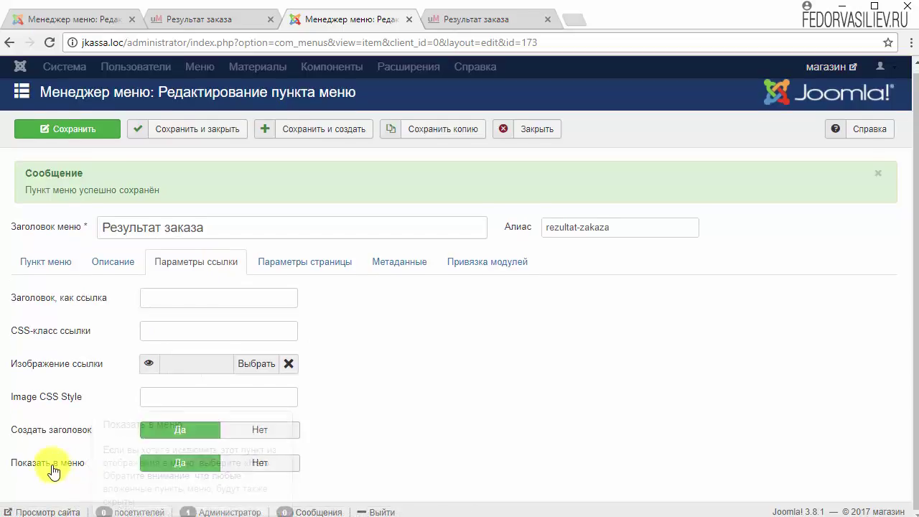
scroll(24, 474, "down", 1)
mouse_move(42, 467)
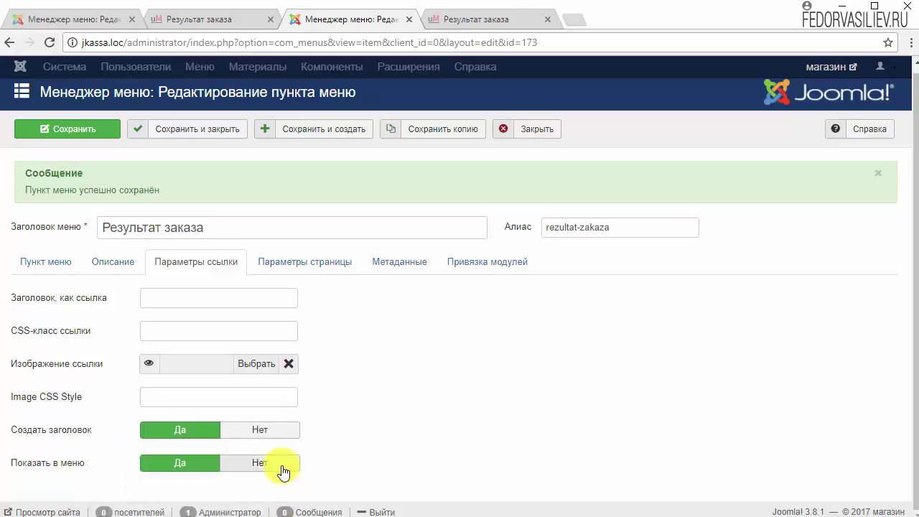
left_click(283, 464)
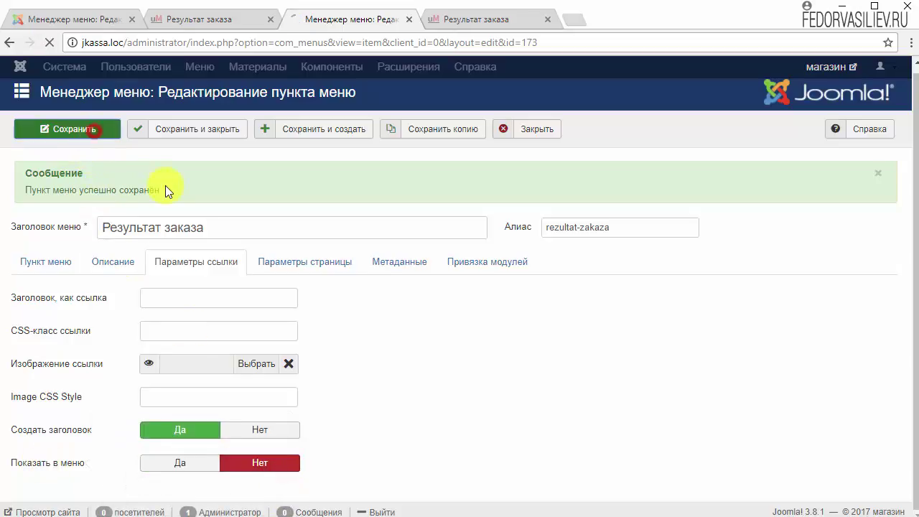
Reload the shop's order result page and check the top menu and the order details
left_click(459, 20)
left_click(50, 44)
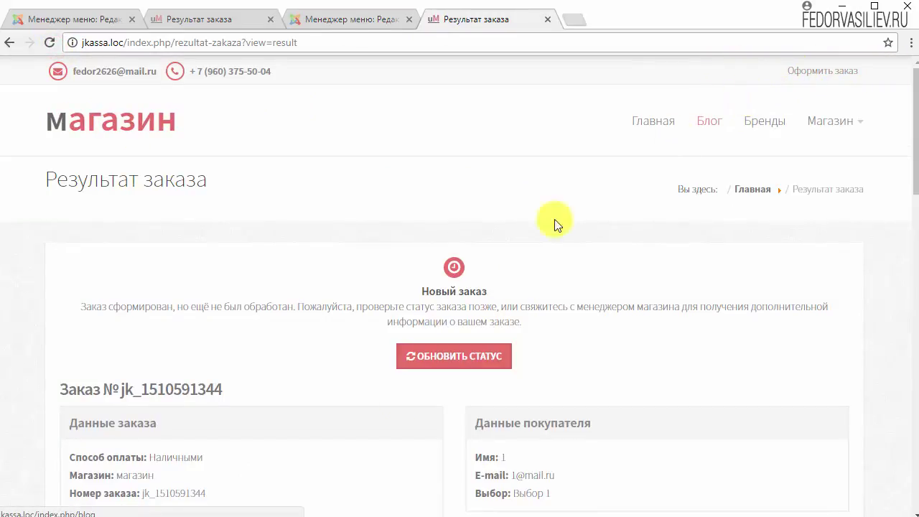
scroll(356, 361, "down", 2)
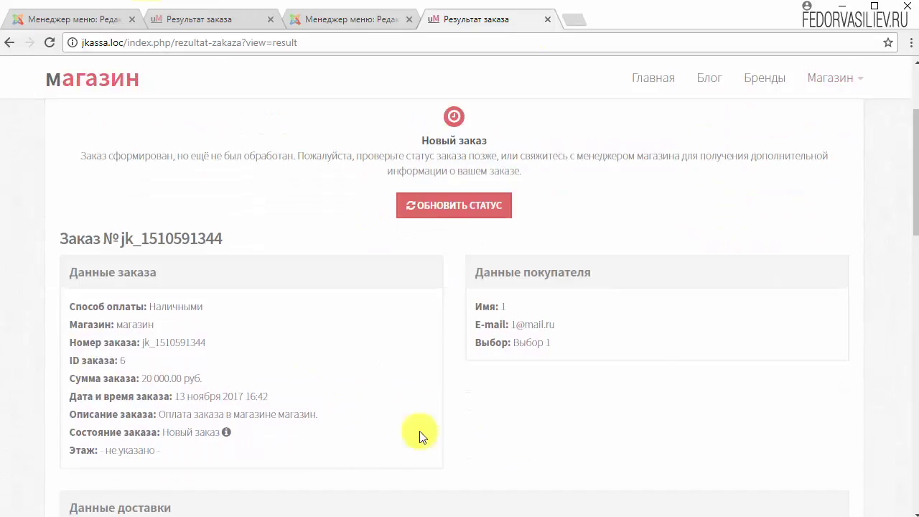
scroll(440, 288, "down", 5)
scroll(440, 289, "up", 5)
scroll(623, 356, "up", 2)
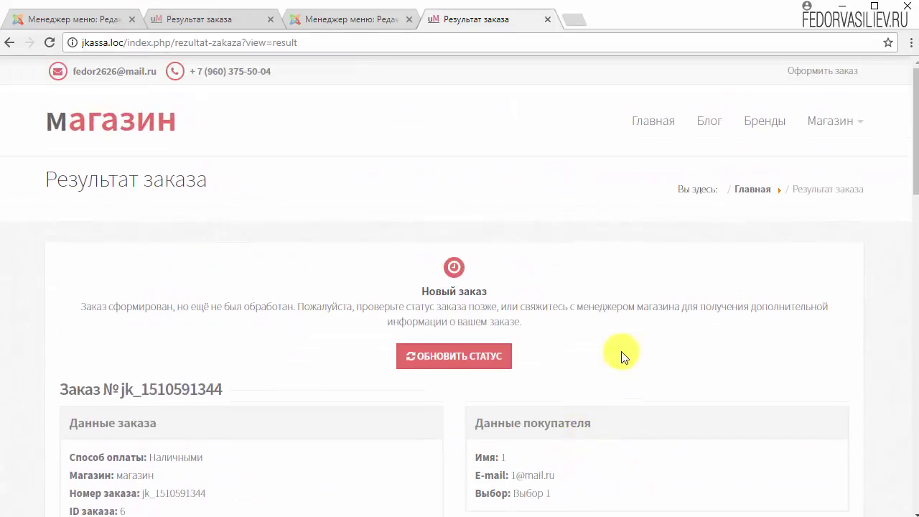
left_click(50, 42)
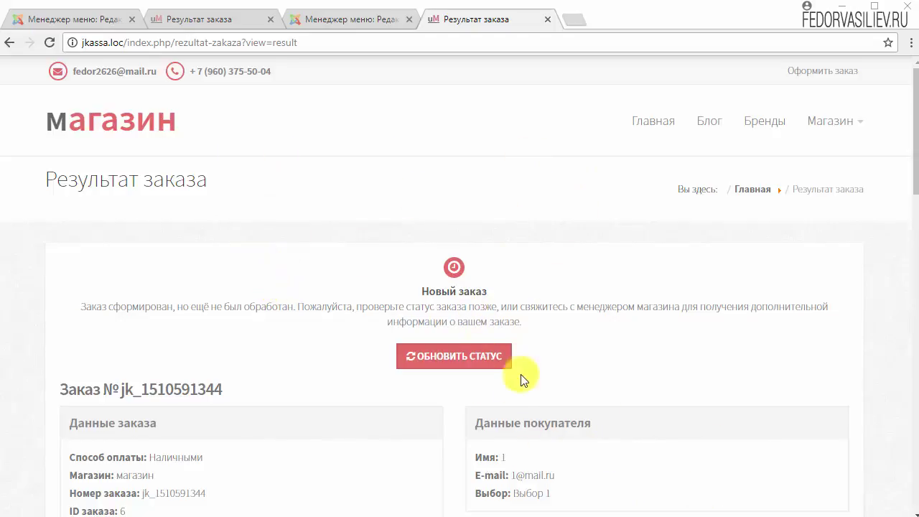
Close the "Результат заказа" menu item in the admin area and open the JKassa component's control panel
left_click(348, 18)
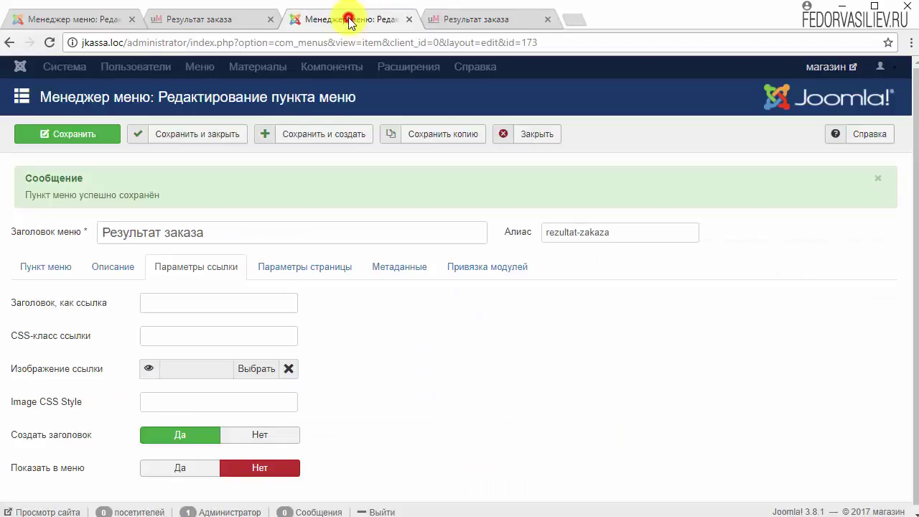
left_click(522, 138)
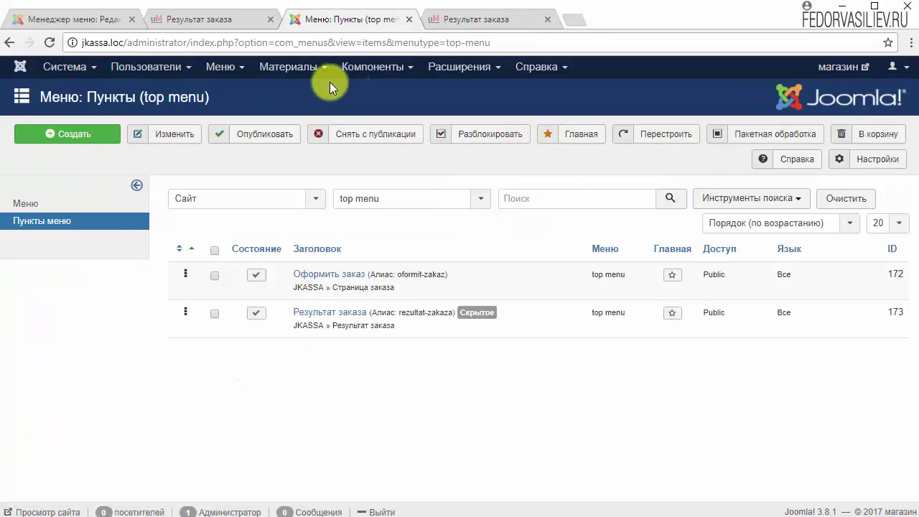
left_click(367, 66)
left_click(366, 98)
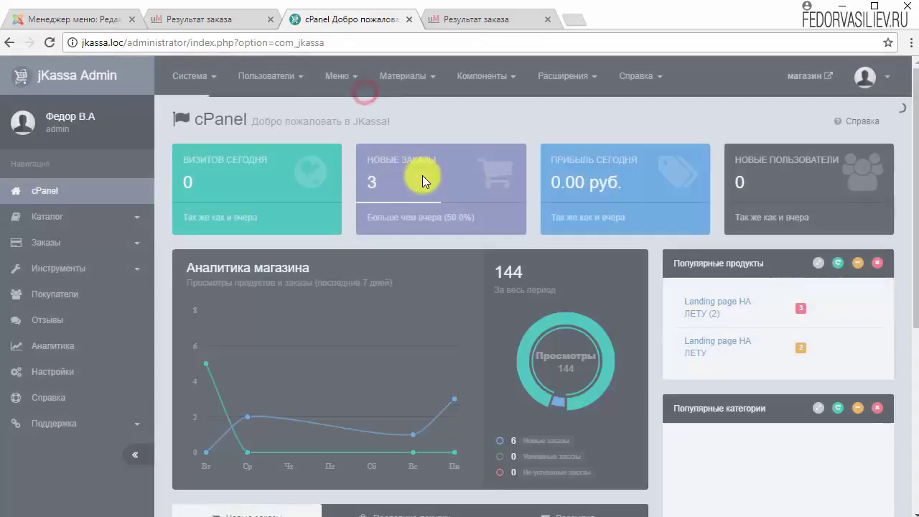
Check the status of the newest order among the control panel's new orders and open it in the orders manager
scroll(477, 240, "down", 2)
scroll(483, 238, "down", 2)
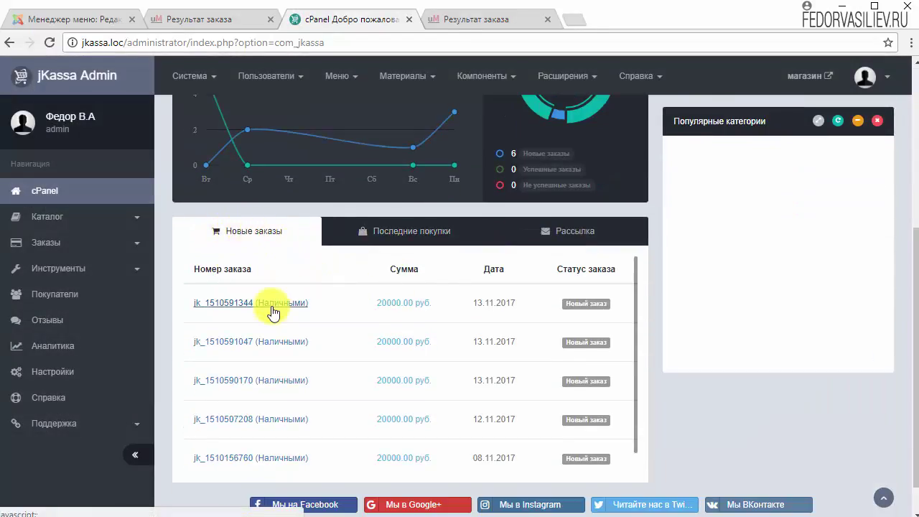
triple_click(569, 305)
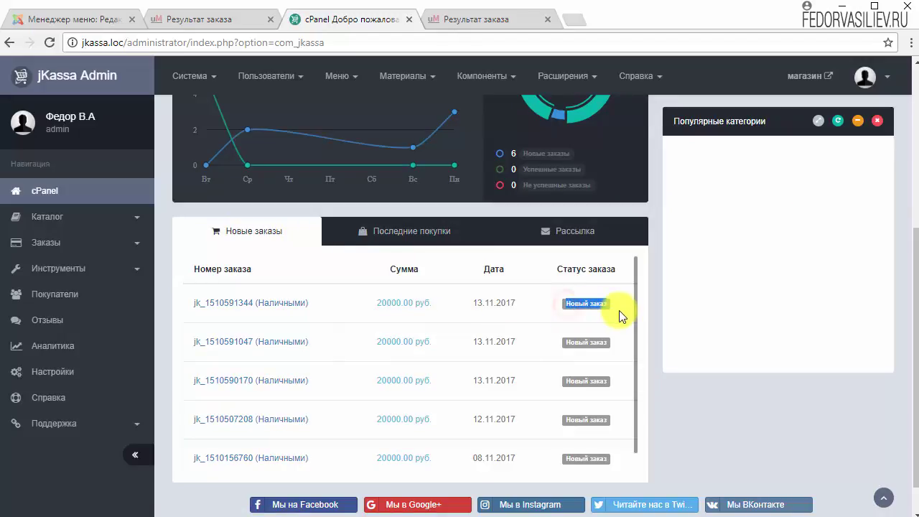
left_click(223, 304)
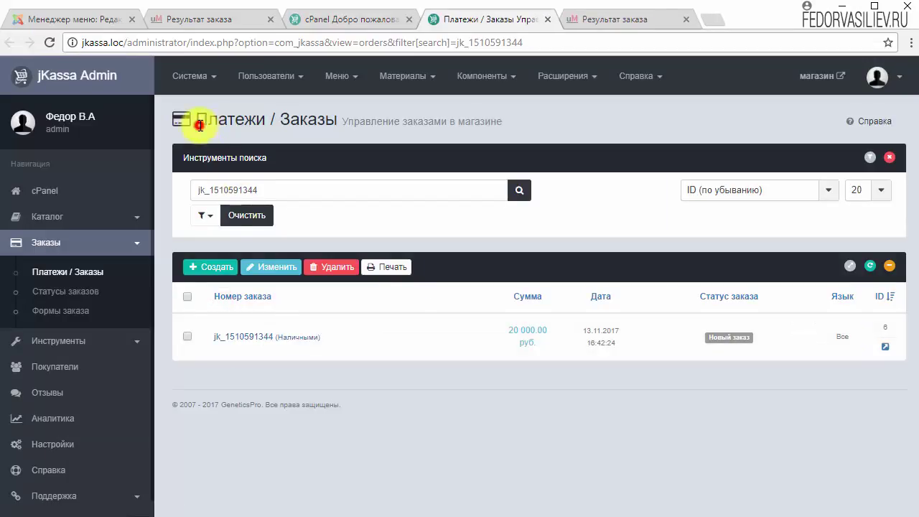
Expand the newest order's details and examine its order data, customer data, products, total and delivery information
left_click_drag(190, 119, 512, 129)
left_click(241, 336)
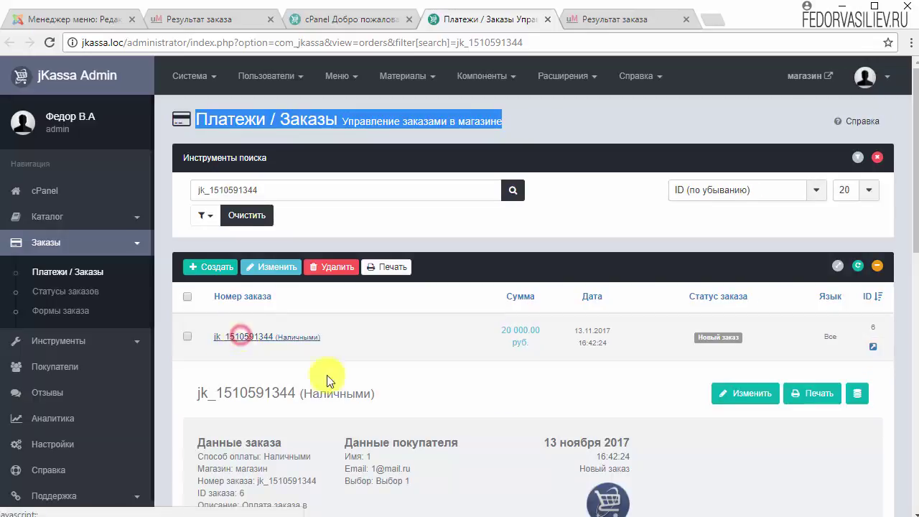
scroll(290, 359, "down", 2)
left_click_drag(195, 312, 351, 361)
scroll(323, 338, "down", 1)
scroll(347, 284, "down", 1)
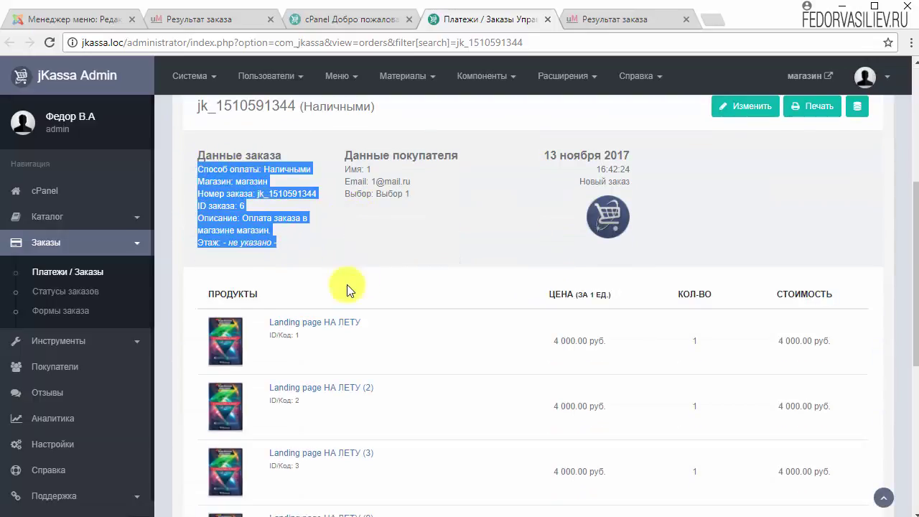
scroll(347, 284, "down", 3)
scroll(775, 364, "down", 2)
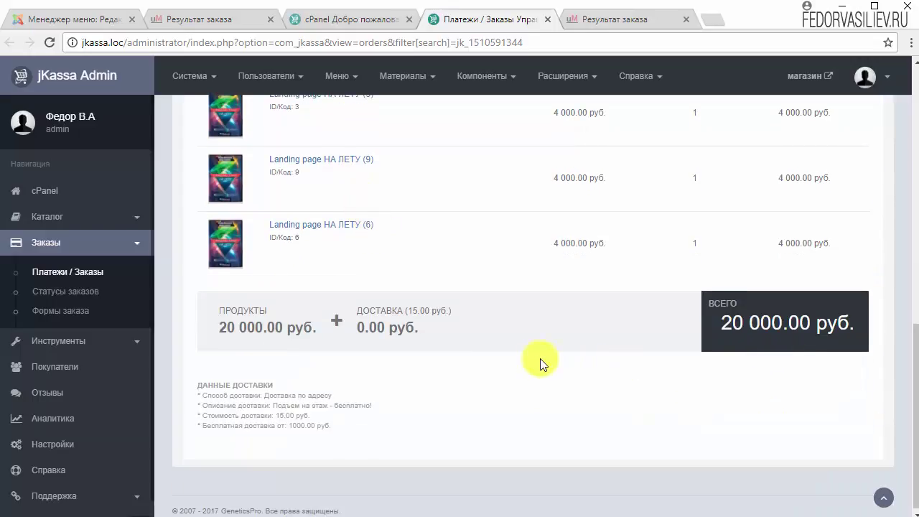
scroll(539, 364, "up", 7)
left_click(518, 350)
scroll(517, 350, "up", 1)
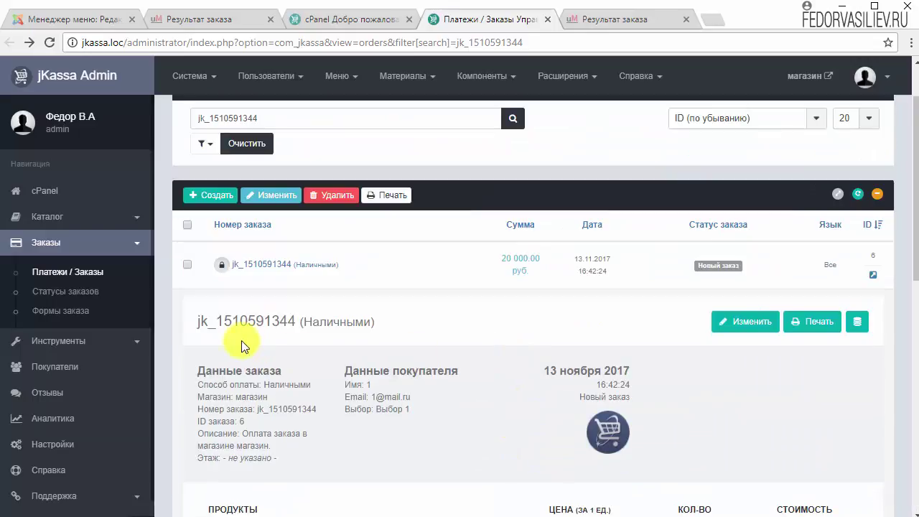
scroll(512, 313, "down", 4)
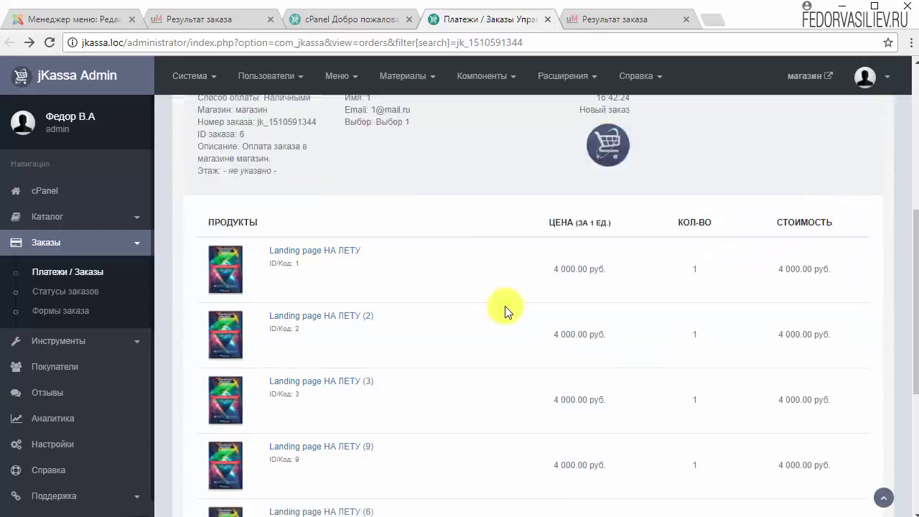
scroll(505, 308, "up", 4)
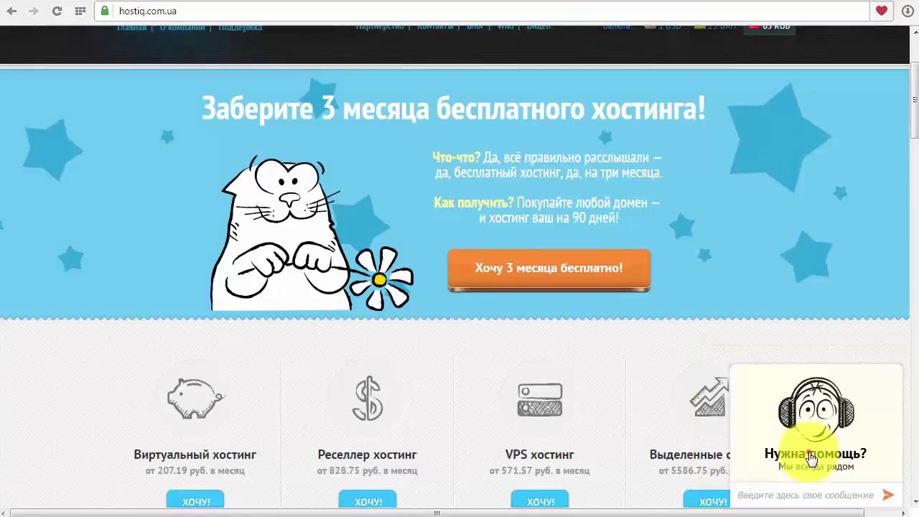
On the hostiq.com.ua site, view and minimise the support chat form, and look through the virtual hosting plans page
left_click(810, 458)
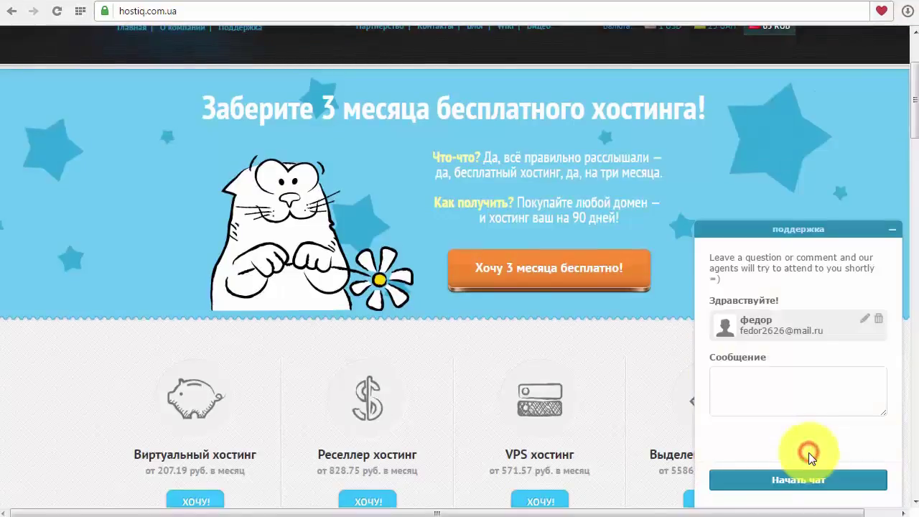
left_click(890, 232)
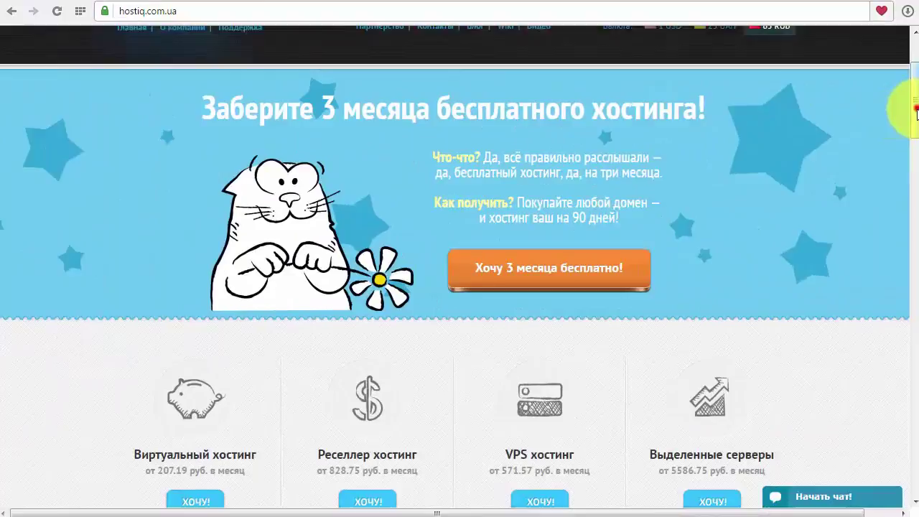
mouse_move(913, 119)
left_mouse_down()
mouse_move(916, 149)
mouse_move(916, 111)
left_mouse_up()
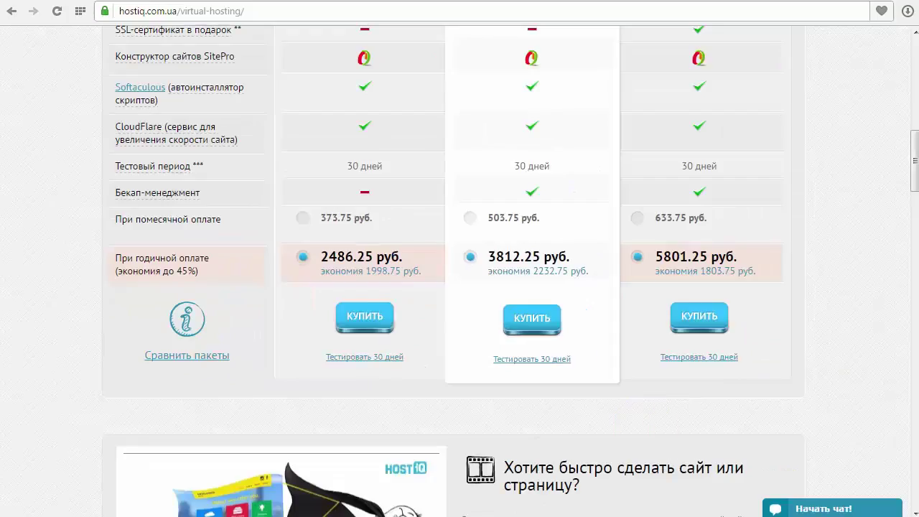
scroll(659, 443, "down", 10)
left_click_drag(906, 322, 897, 437)
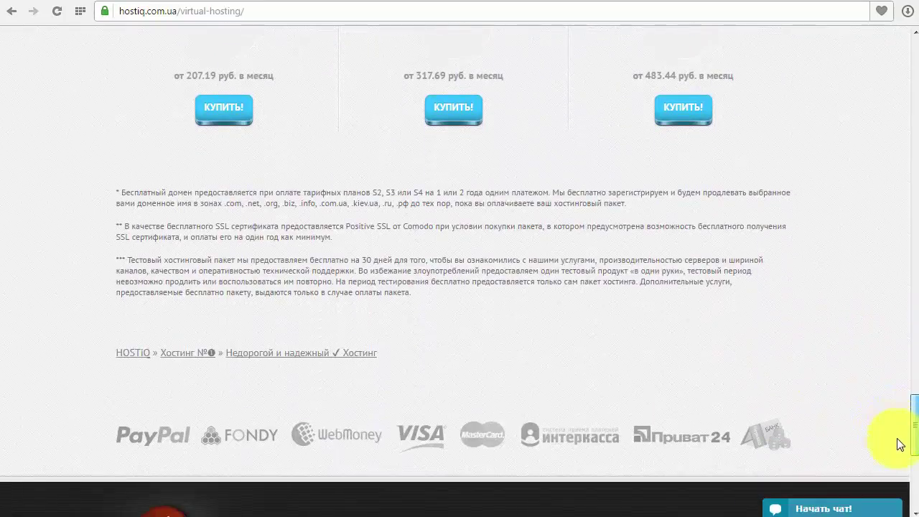